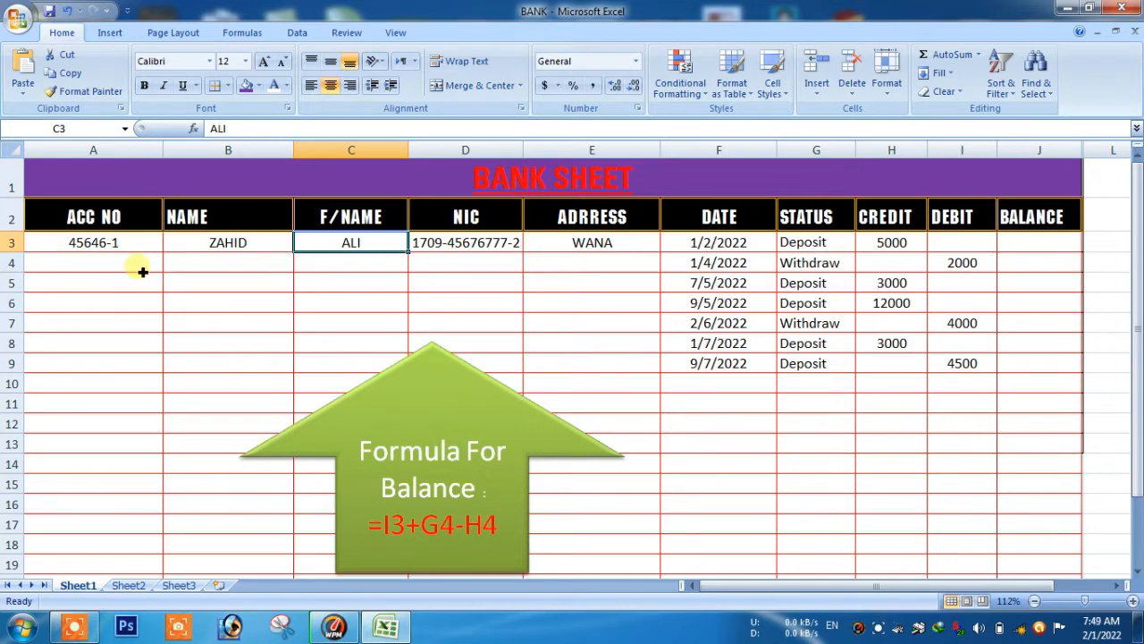
Step: Review the account number, name, father's name, NIC and address entries of the bank sheet's customer record
click(93, 228)
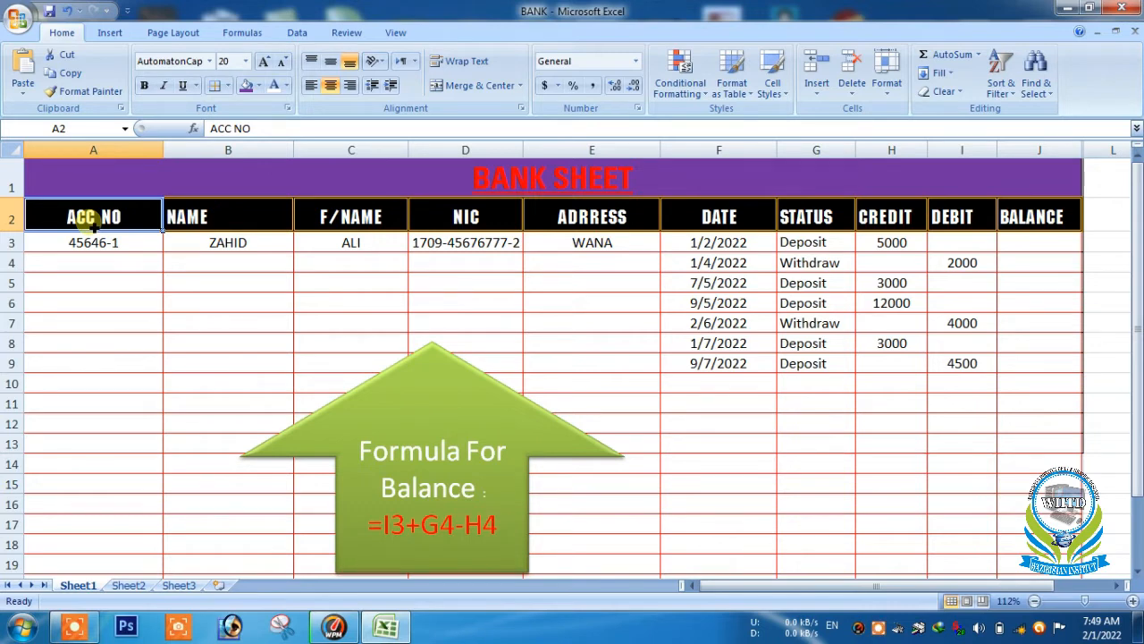
click(132, 250)
click(187, 245)
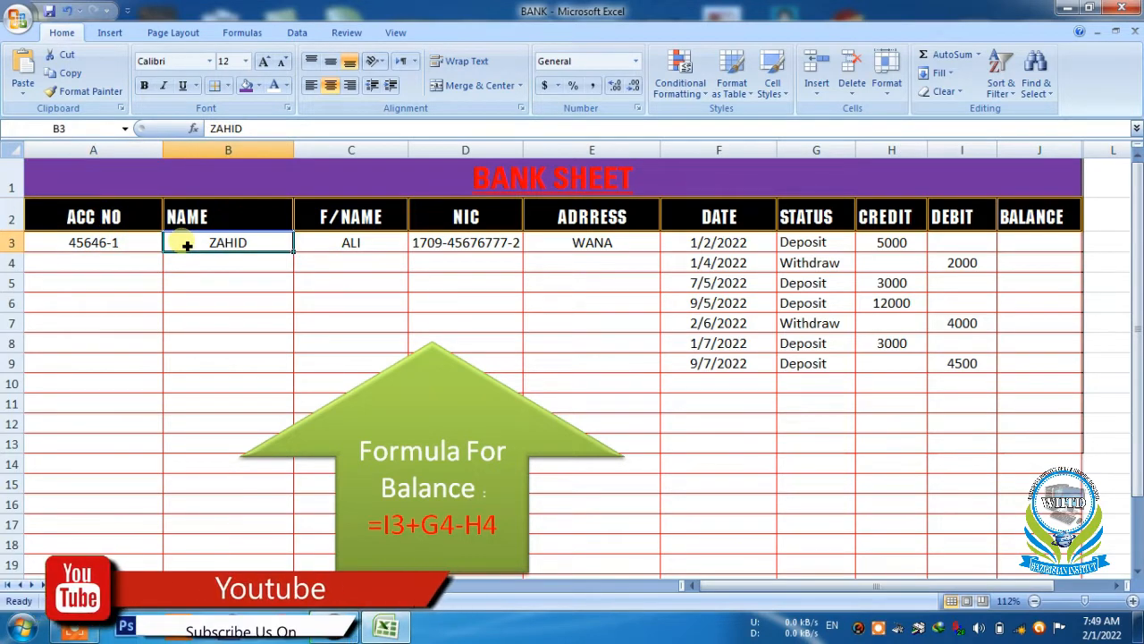
click(320, 241)
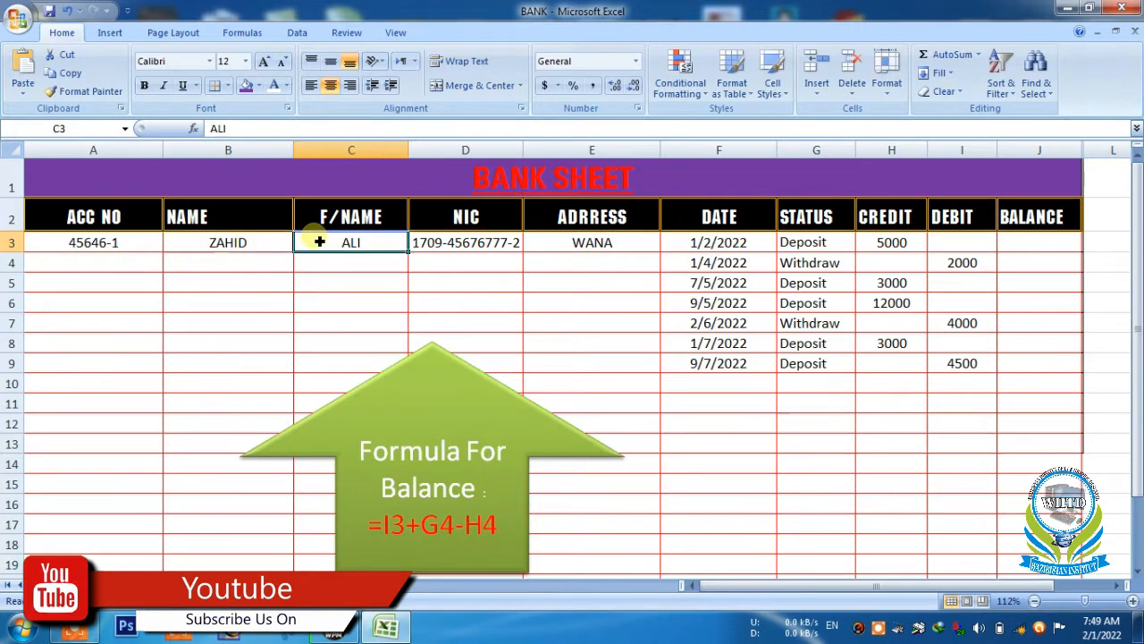
click(476, 246)
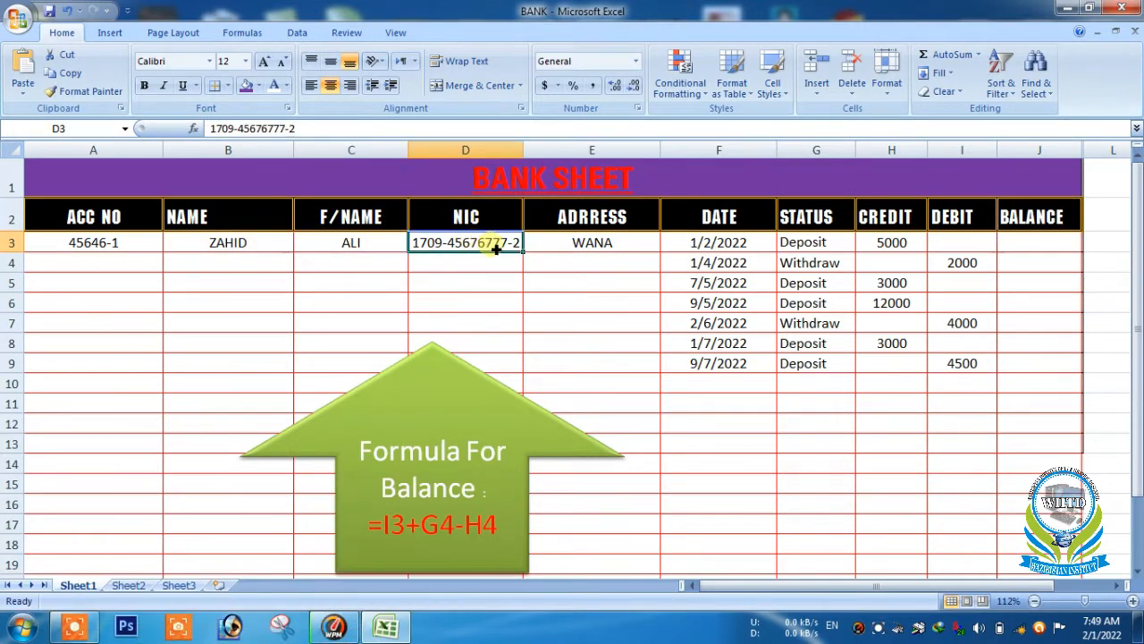
click(565, 242)
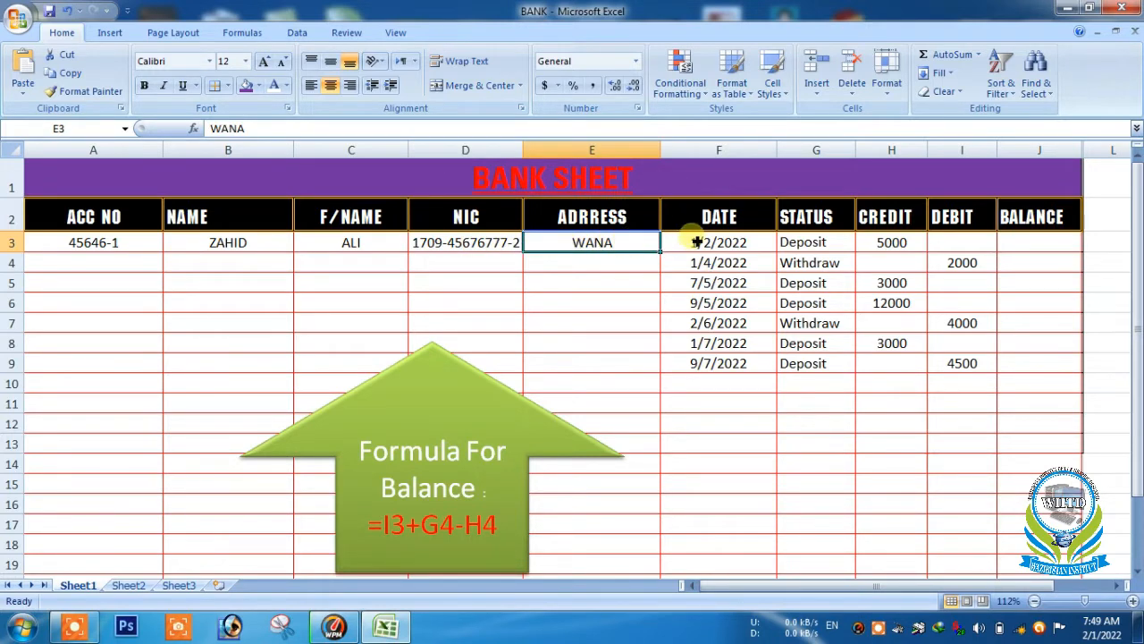
Step: Review the dates, deposit and withdraw statuses, credit and debit amounts, and the empty balance column of the transaction rows
drag(693, 244, 701, 364)
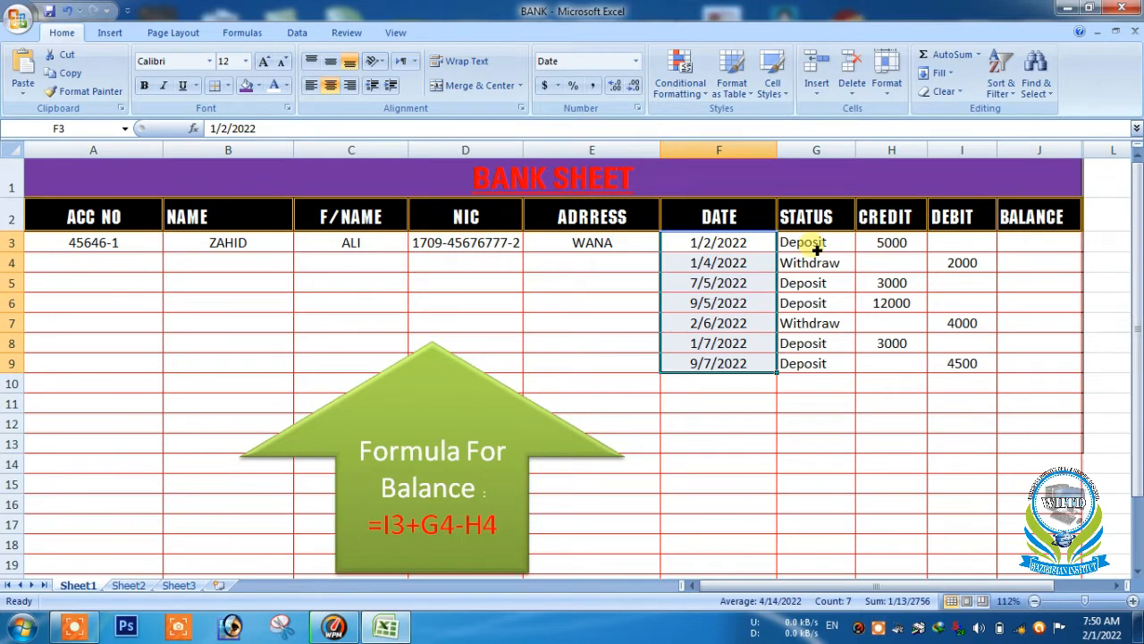
drag(816, 251, 816, 262)
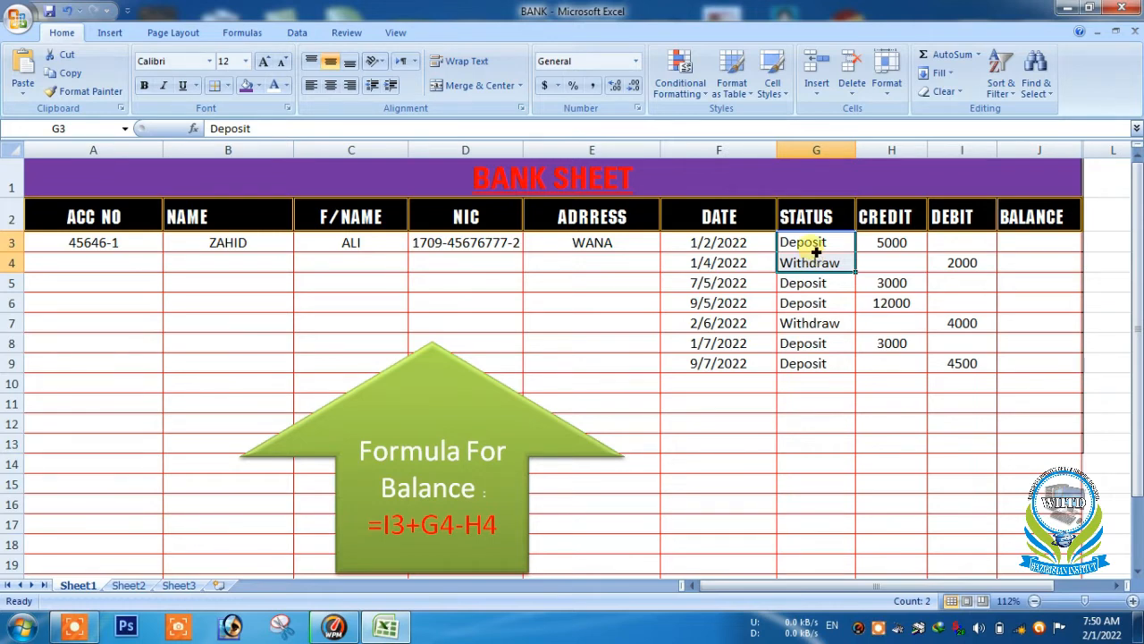
click(816, 252)
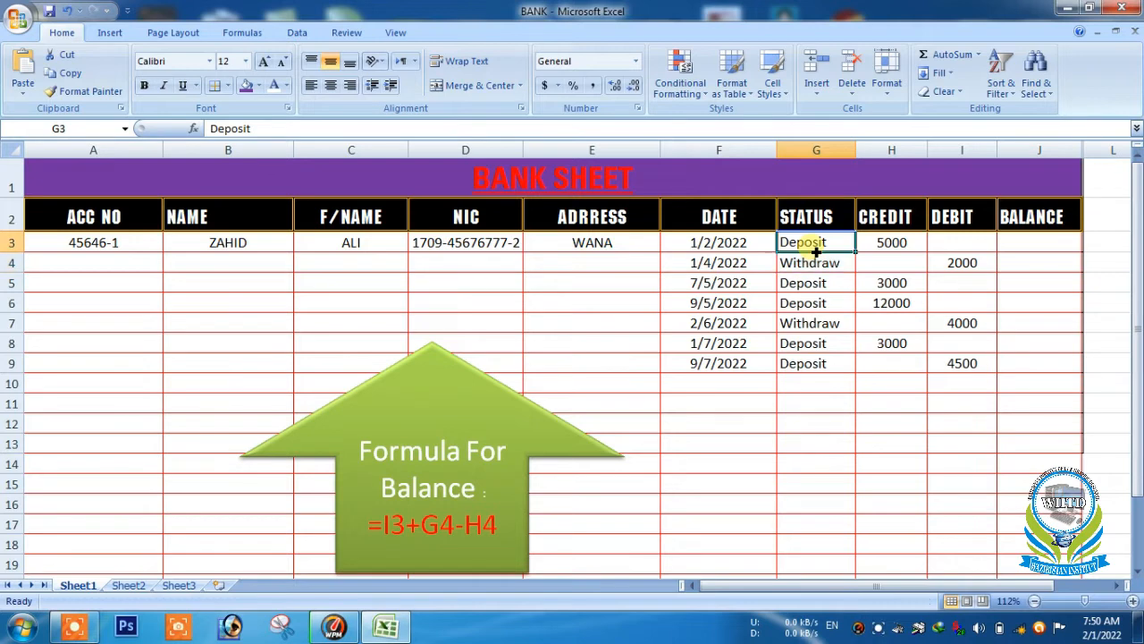
click(880, 252)
drag(880, 251, 881, 322)
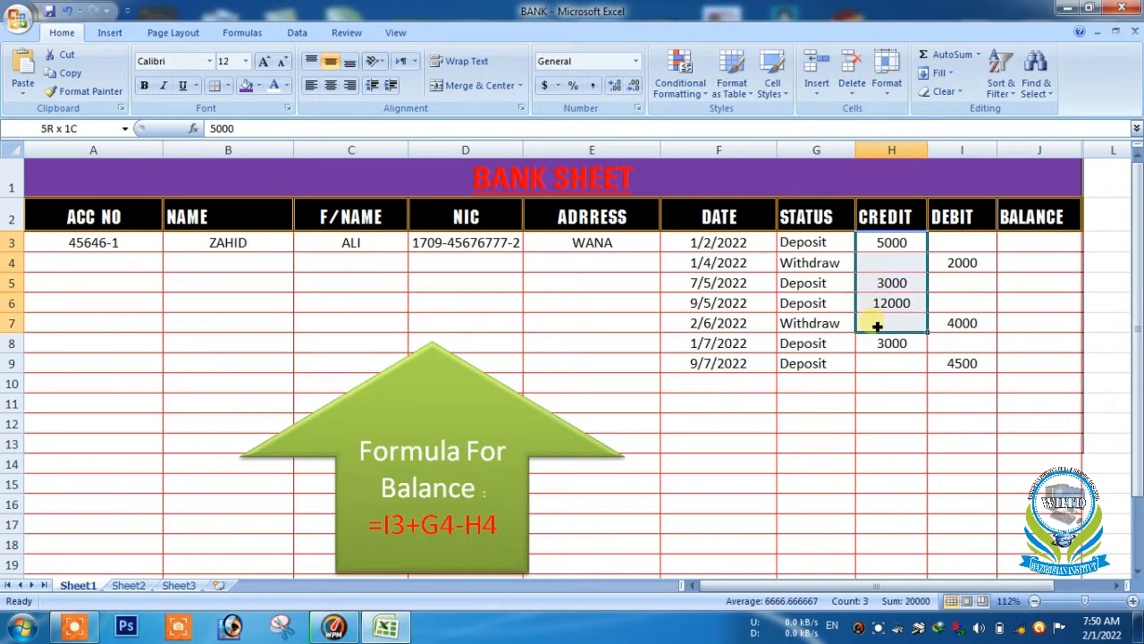
drag(883, 249, 880, 345)
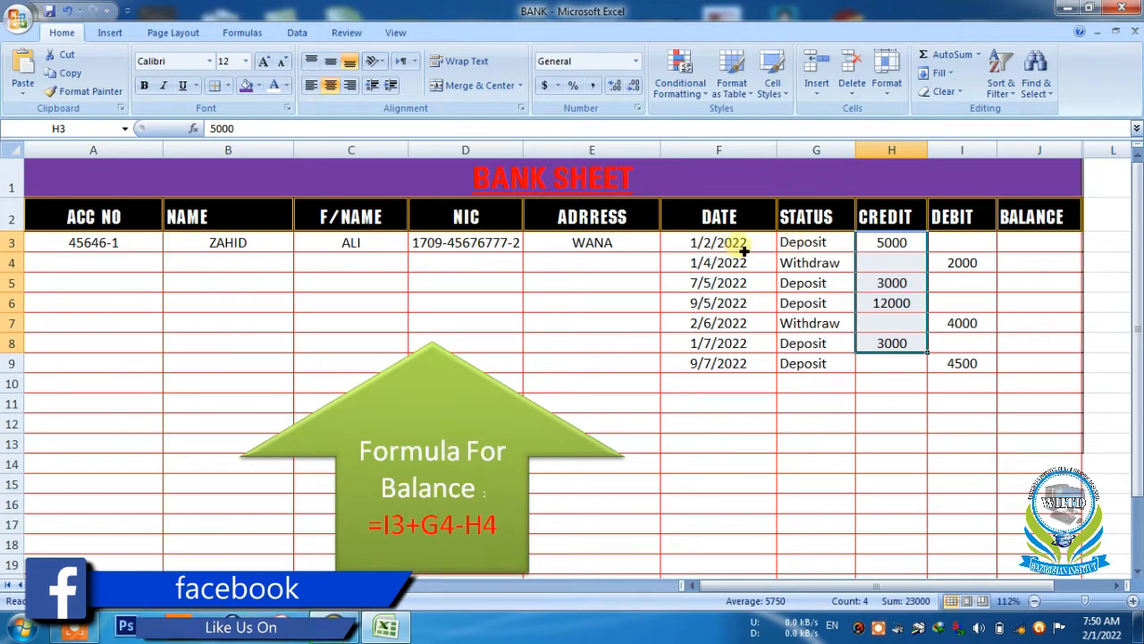
click(802, 250)
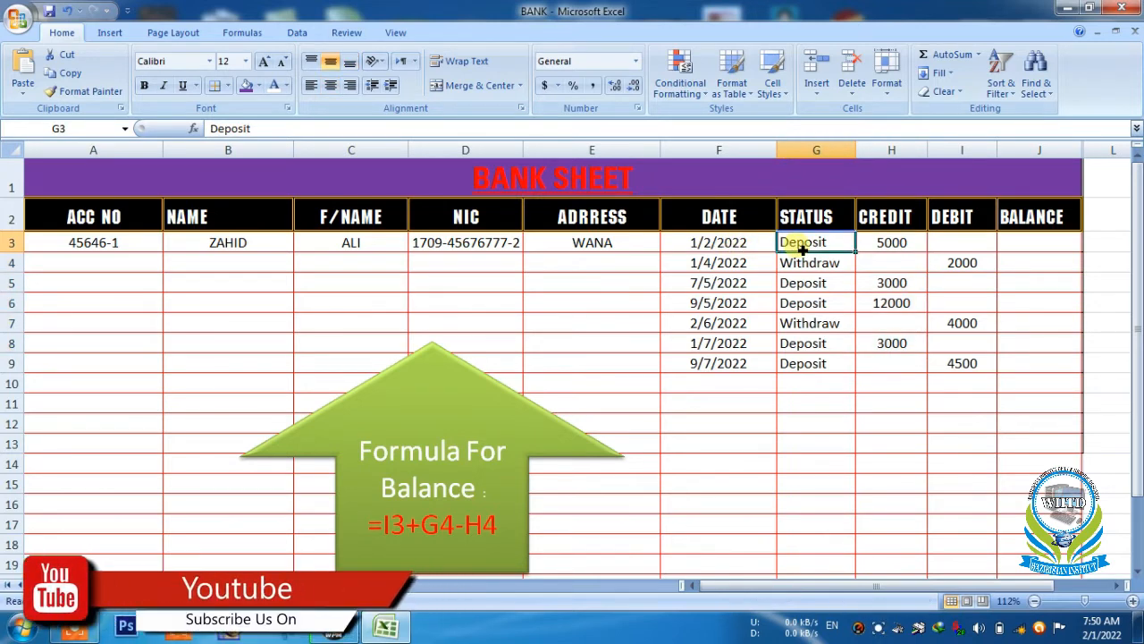
click(892, 250)
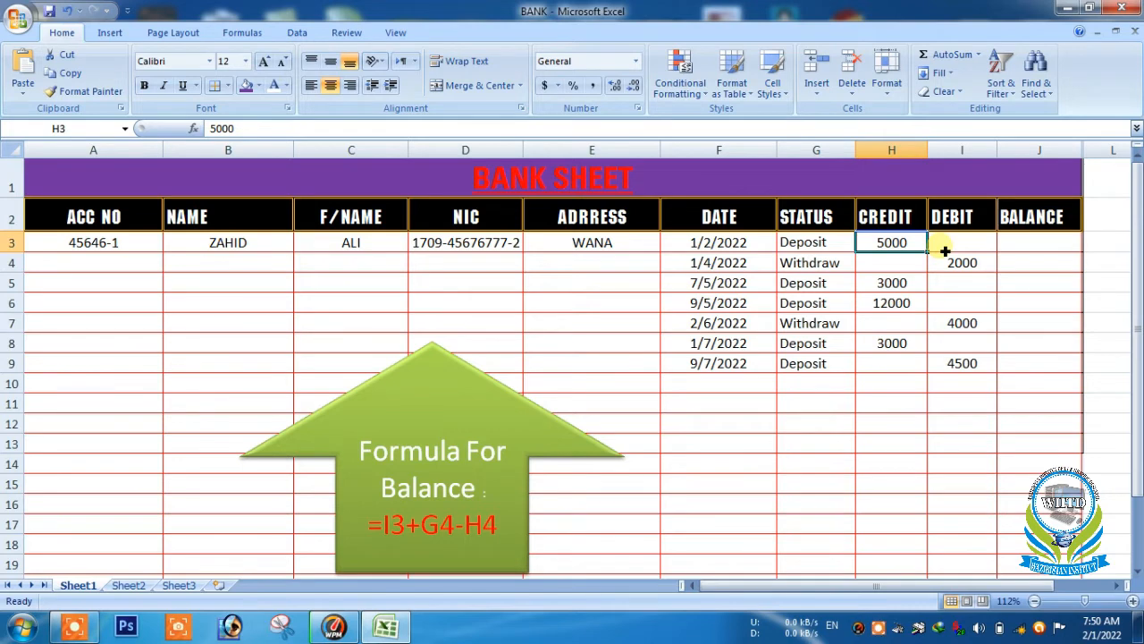
click(1023, 249)
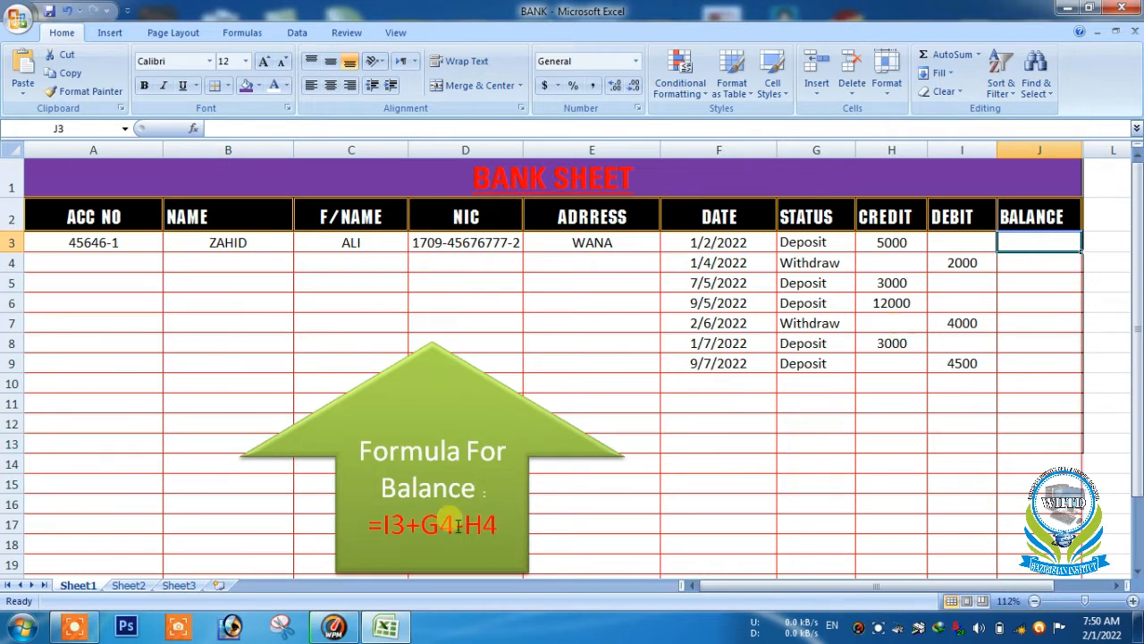
click(1033, 268)
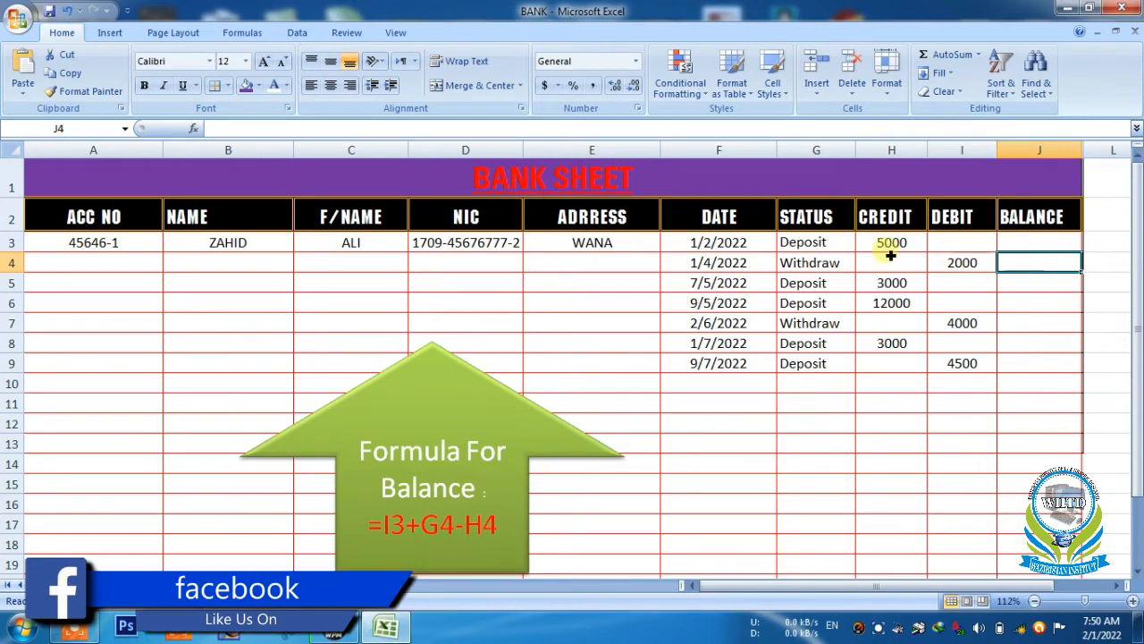
click(807, 252)
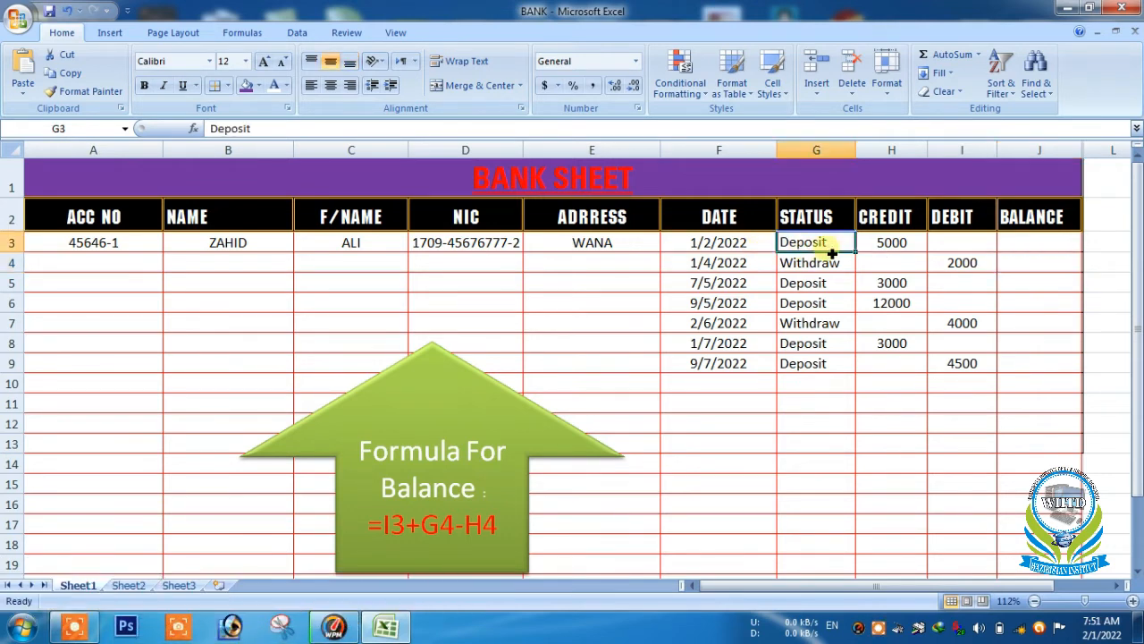
click(888, 251)
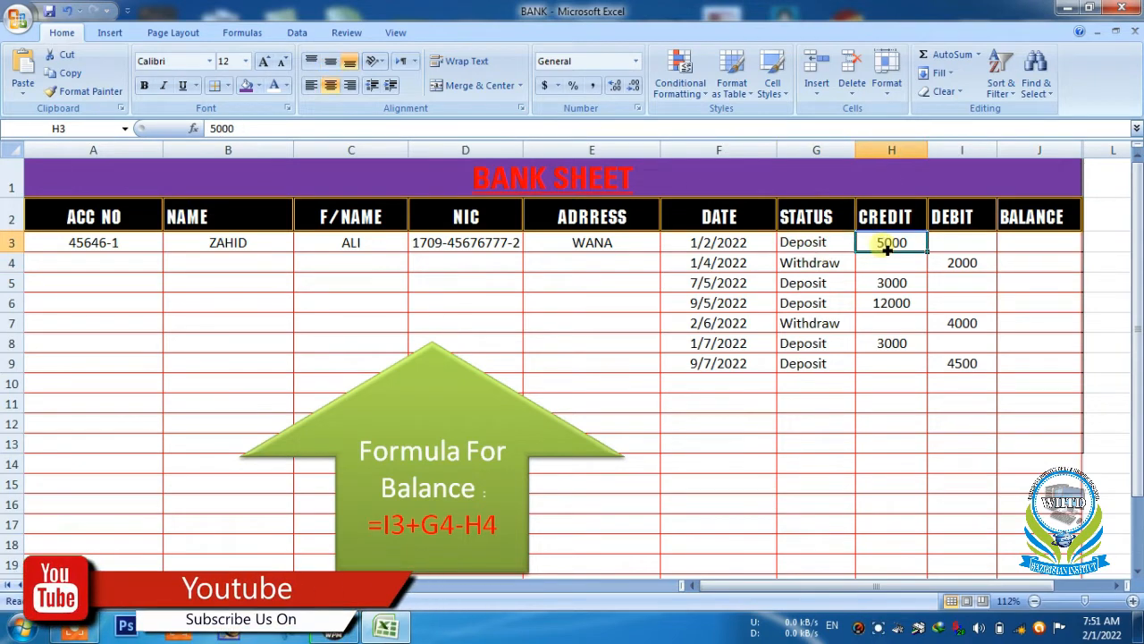
click(950, 247)
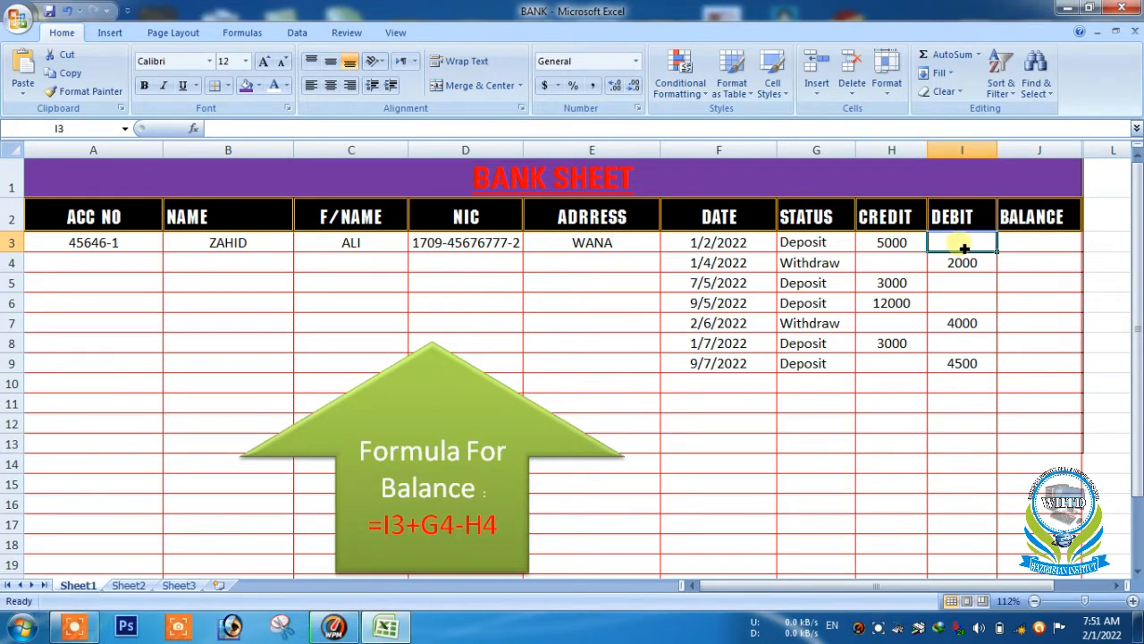
Step: Enter 5000 as the opening balance in cell J3
click(1019, 250)
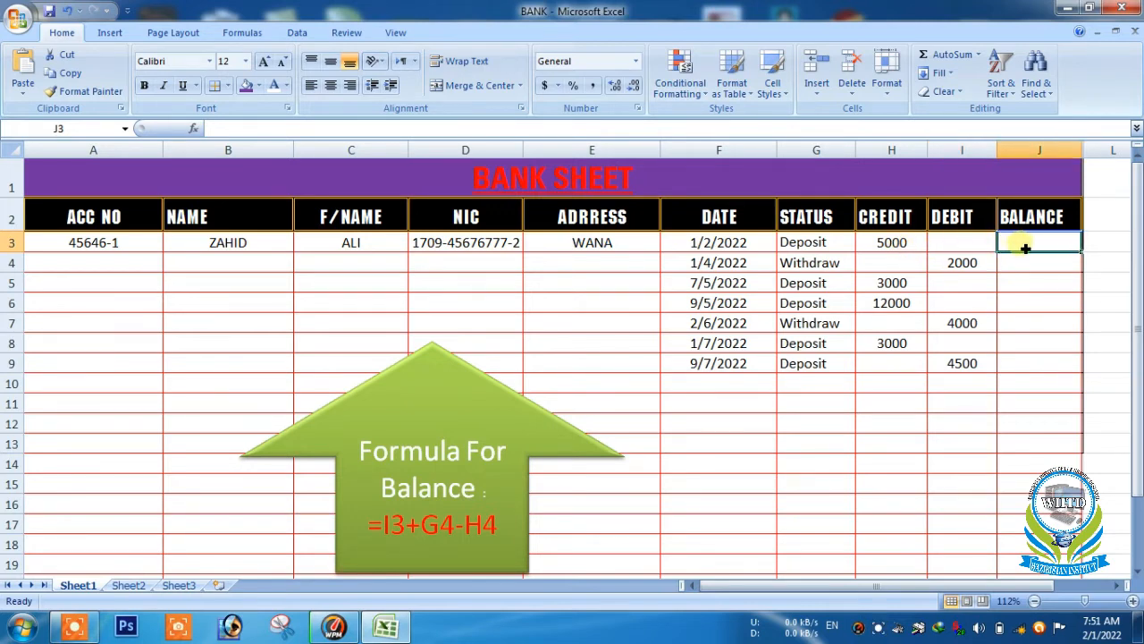
text(5000)
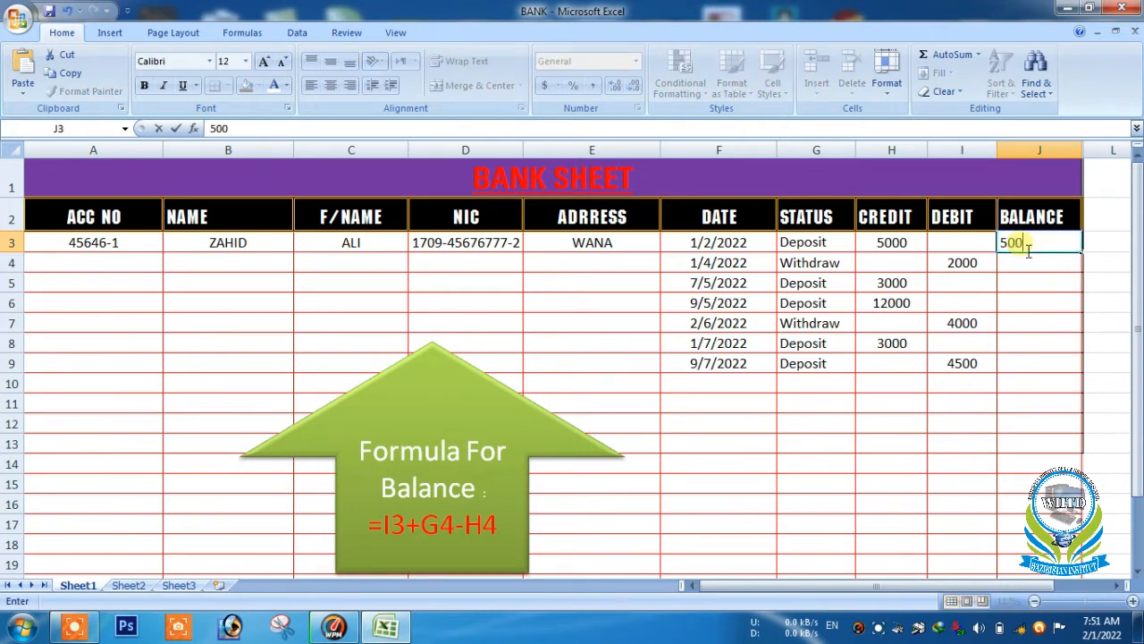
click(973, 244)
click(1011, 249)
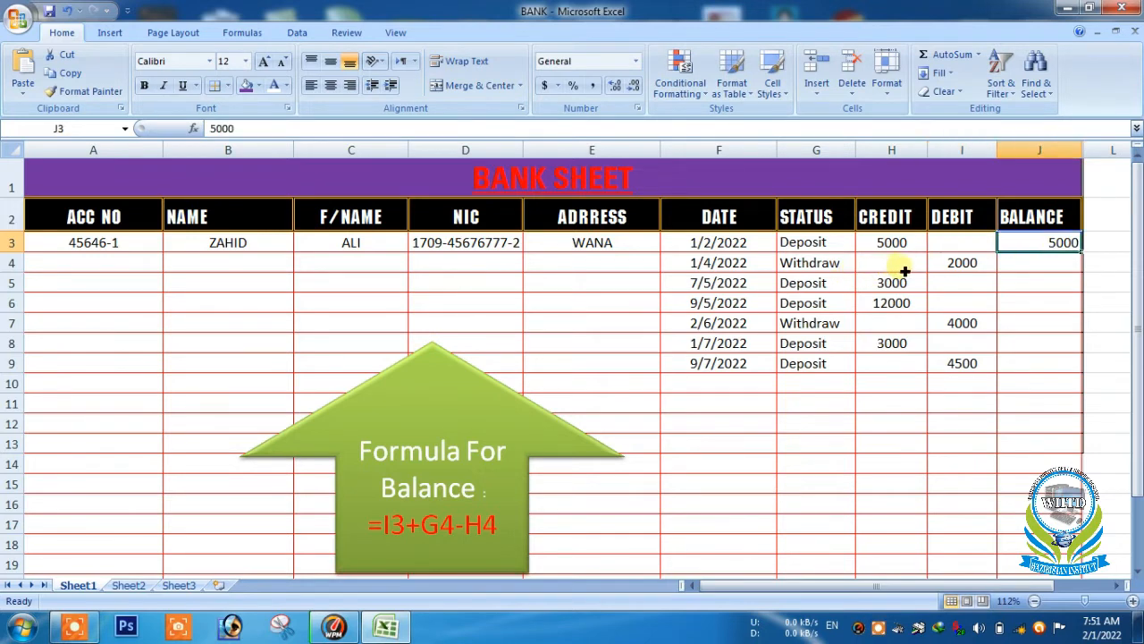
Step: Enter the running balance formula =J3+H4-I4 in cell J4 and fill it down to J9
click(1018, 267)
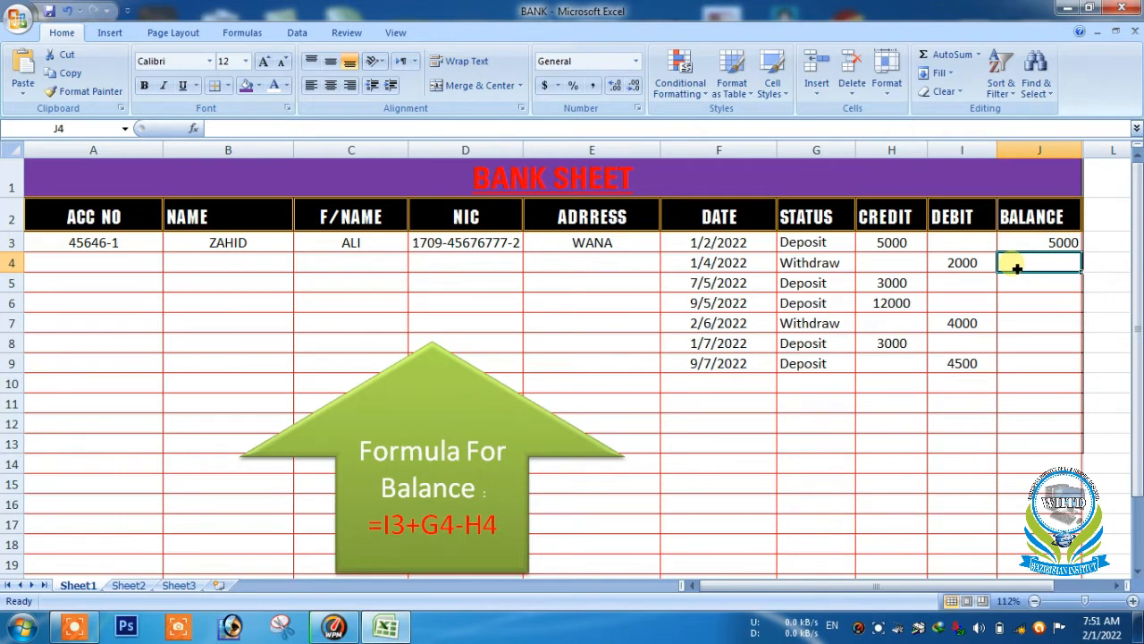
text(=)
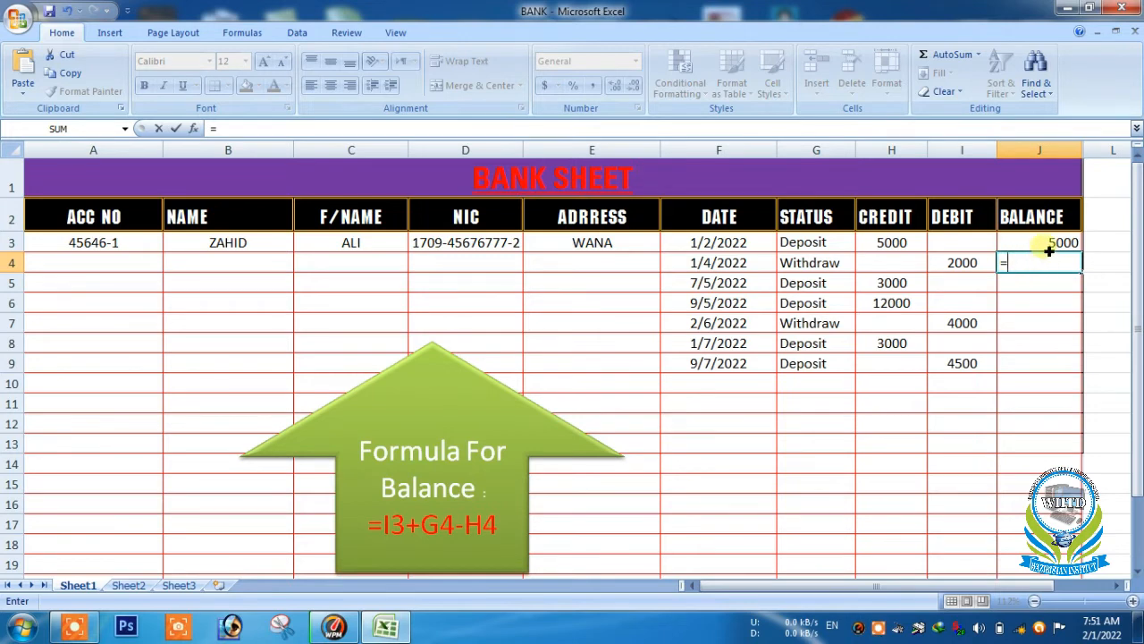
click(1049, 251)
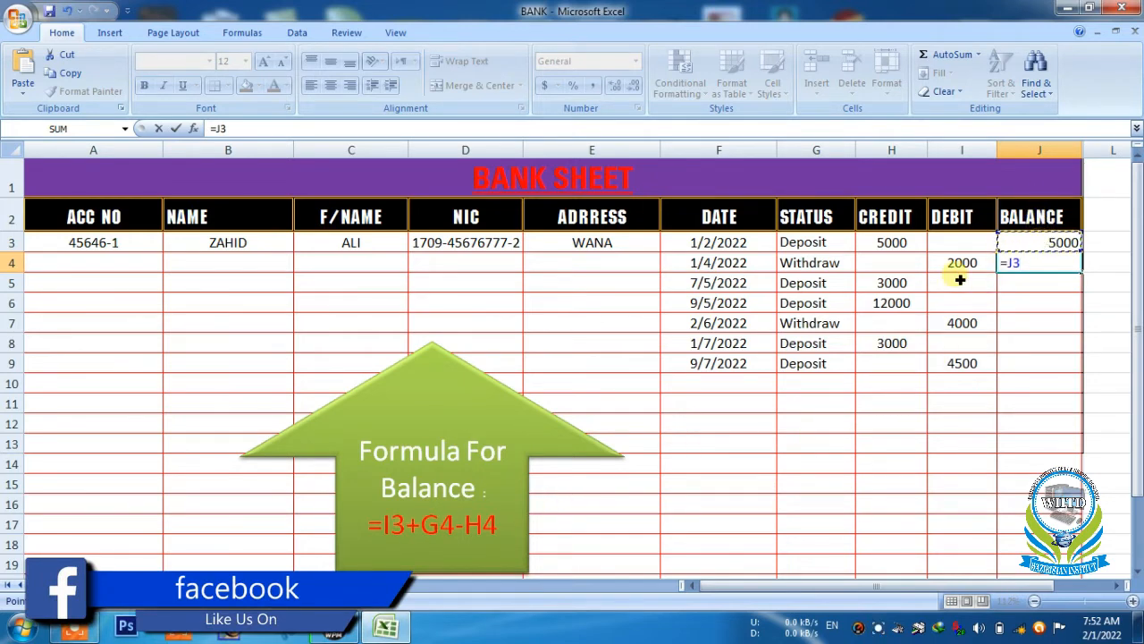
text(+)
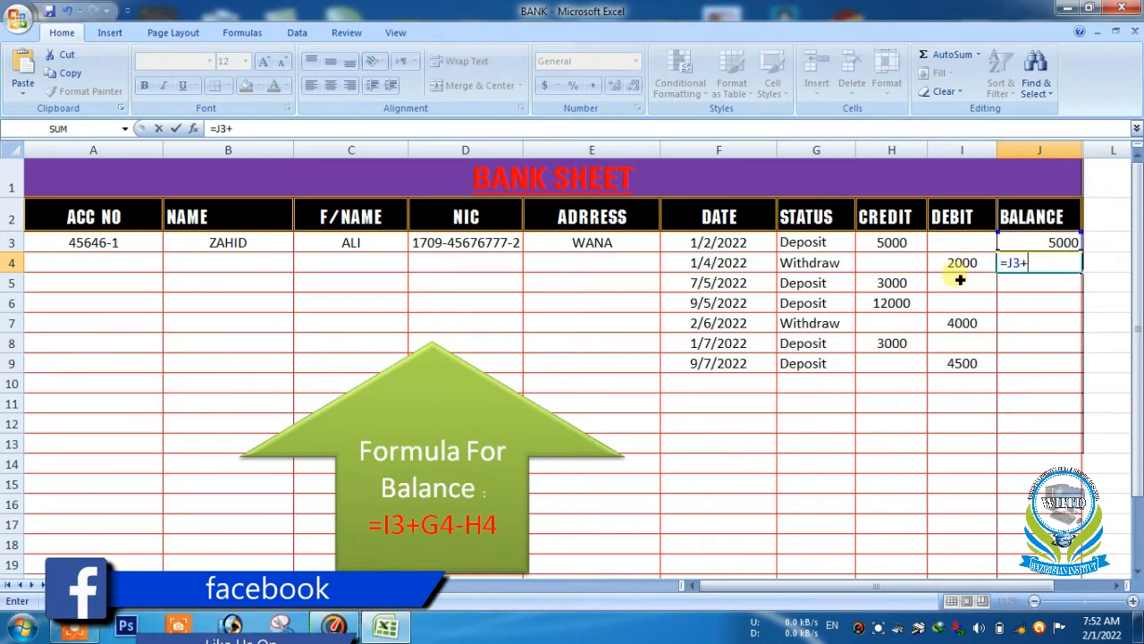
click(879, 269)
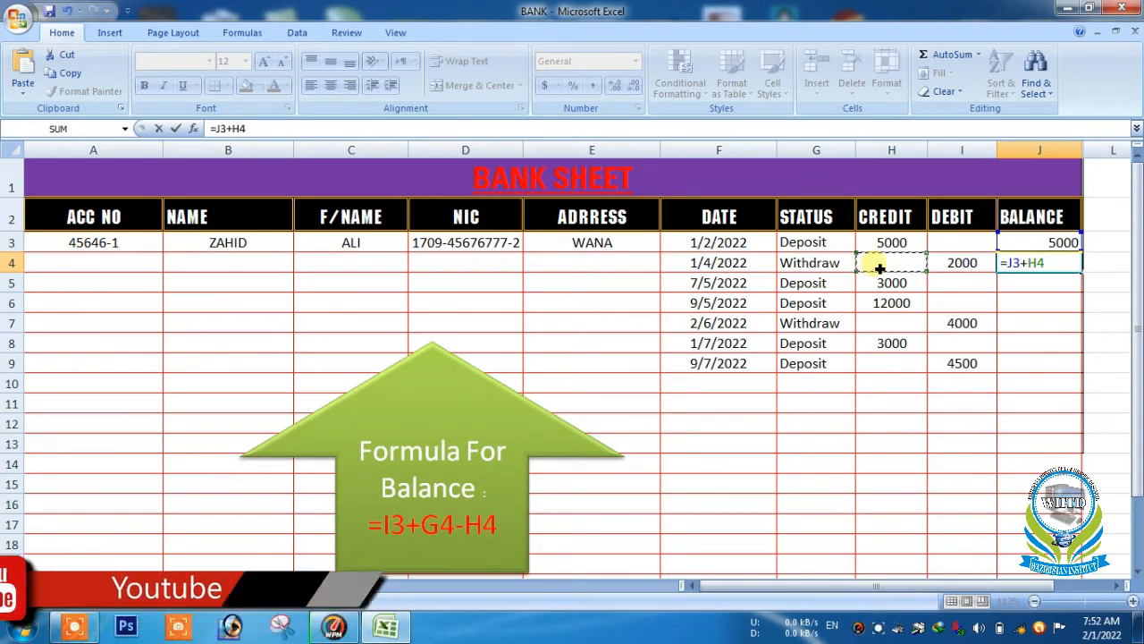
text(-)
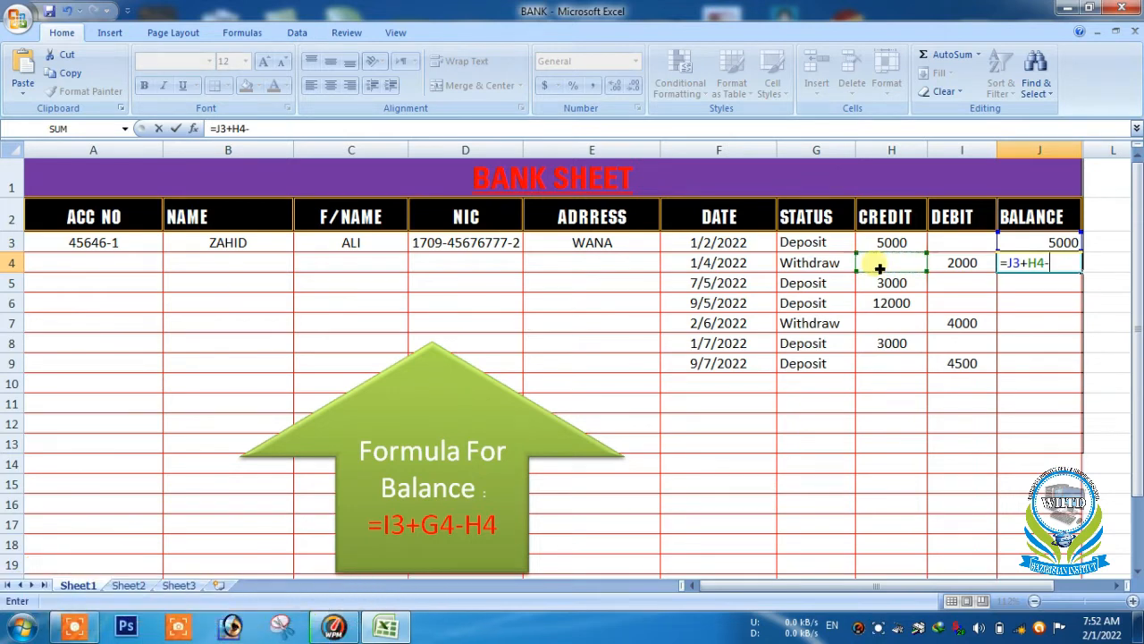
click(965, 270)
key(Return)
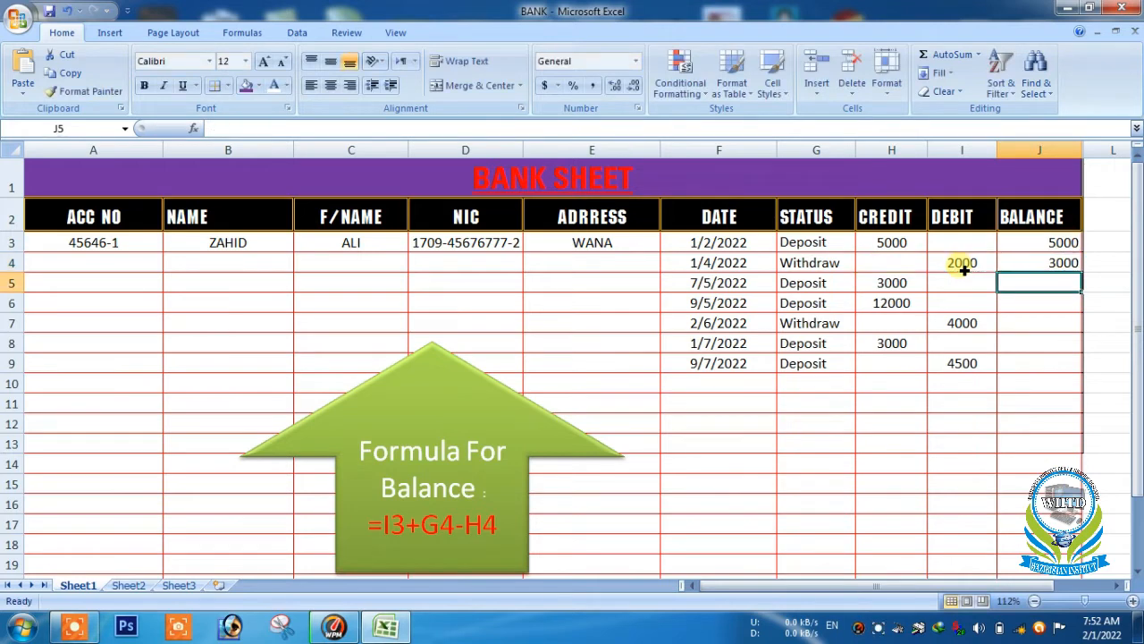
click(1026, 265)
drag(1071, 270, 1056, 372)
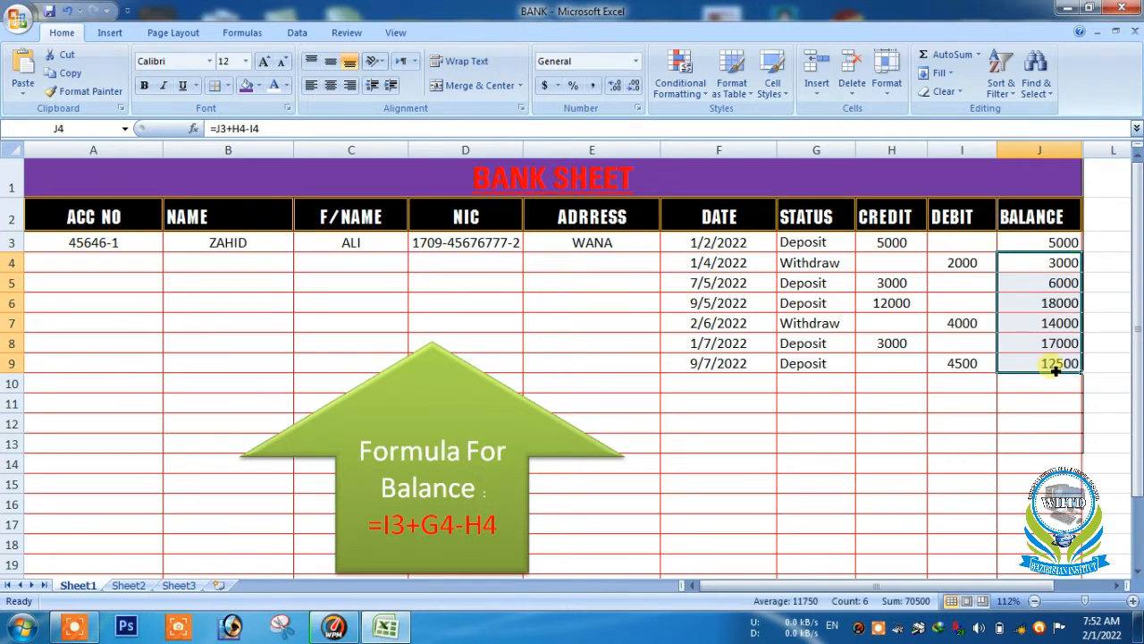
Step: Check the balances in rows 3 to 6 against the credit and debit amounts of each transaction
click(1048, 244)
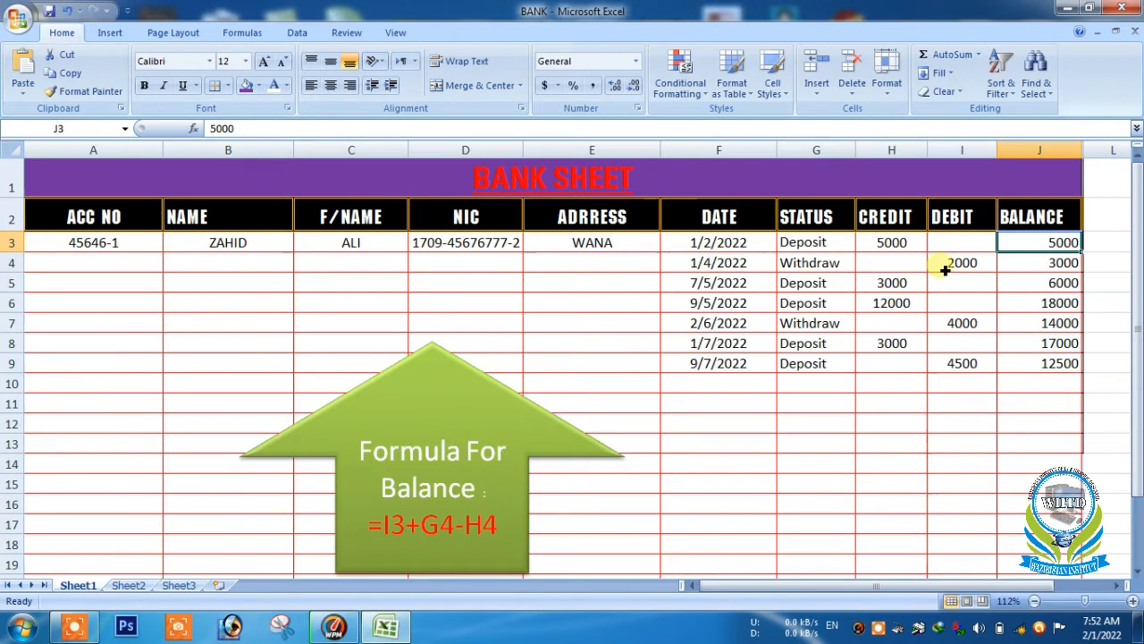
click(980, 272)
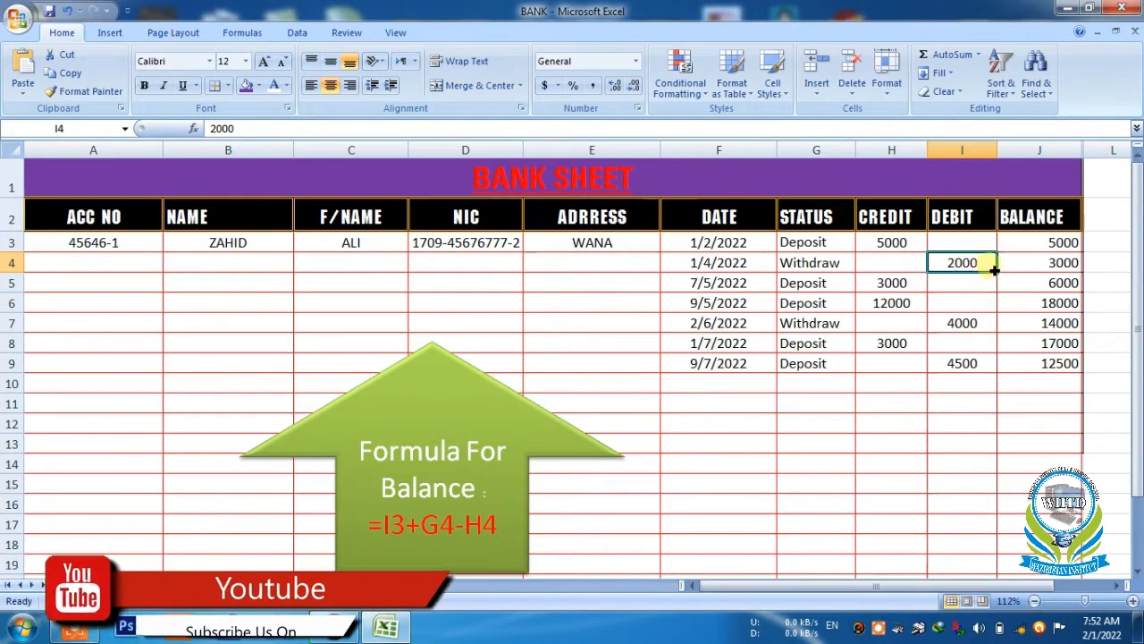
click(1034, 269)
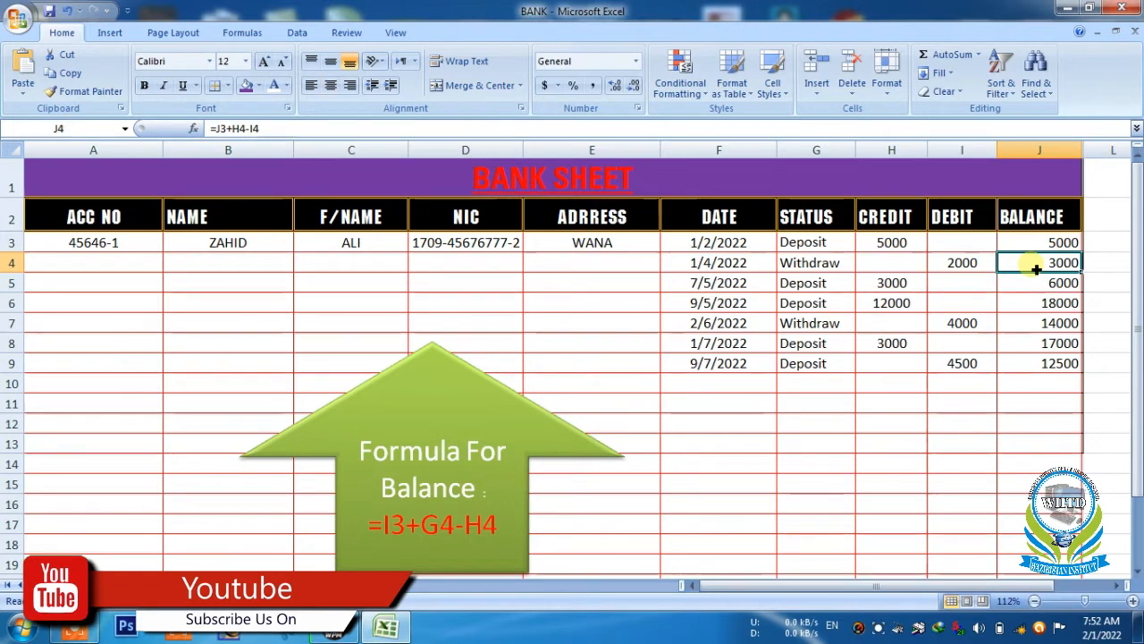
click(891, 288)
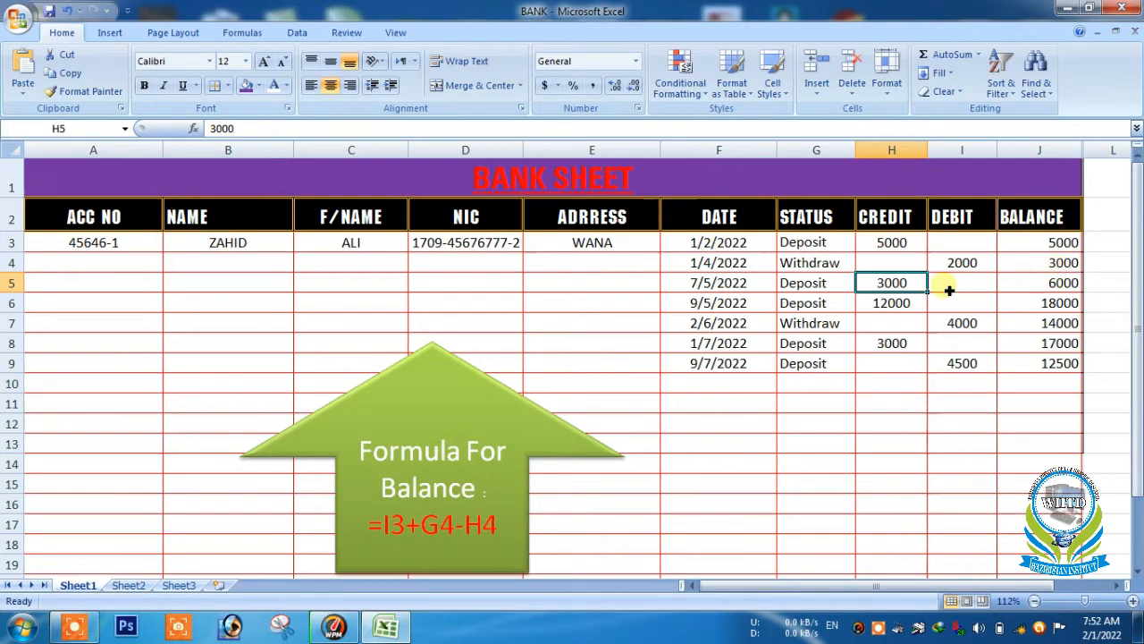
click(1028, 288)
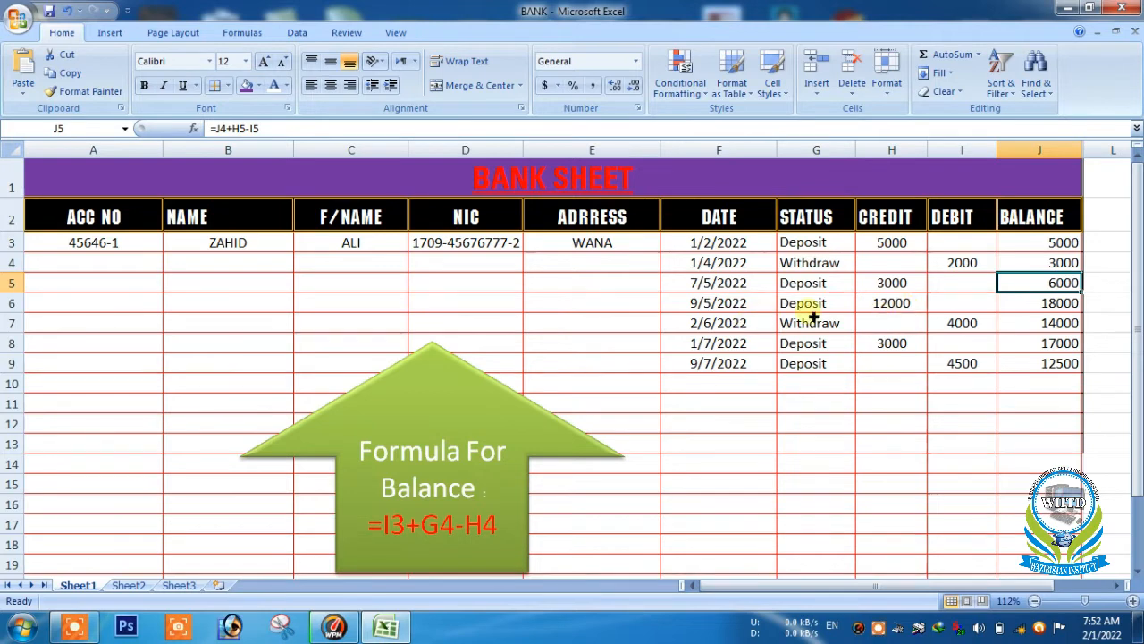
click(899, 303)
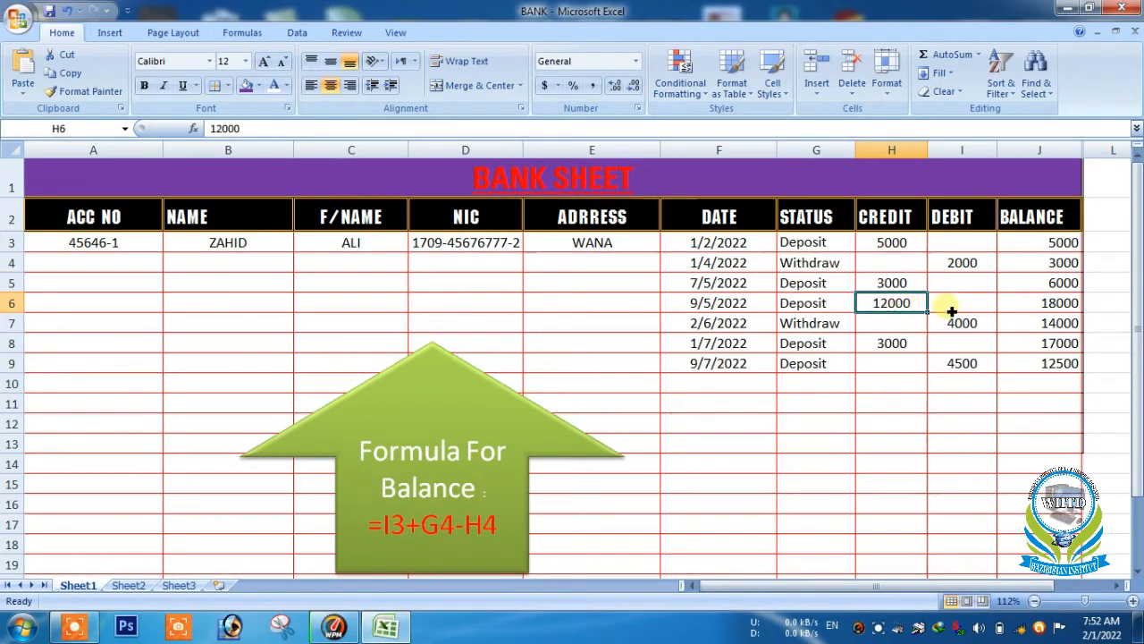
click(1058, 306)
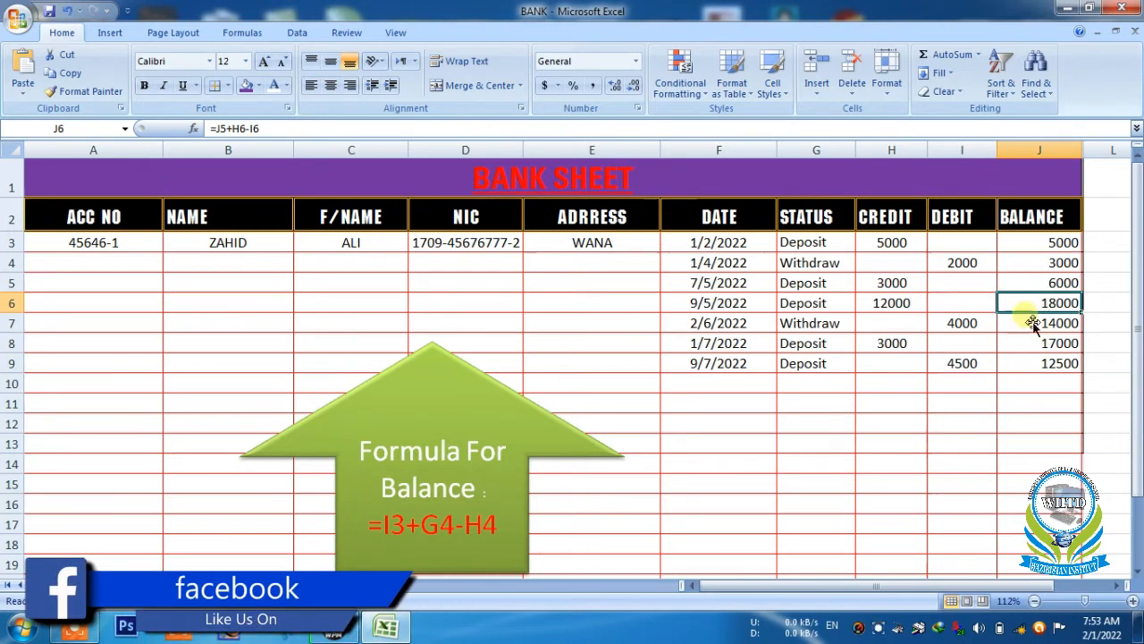
Step: Check the balances in rows 7 to 9 against the debit and credit amounts of each transaction
click(968, 333)
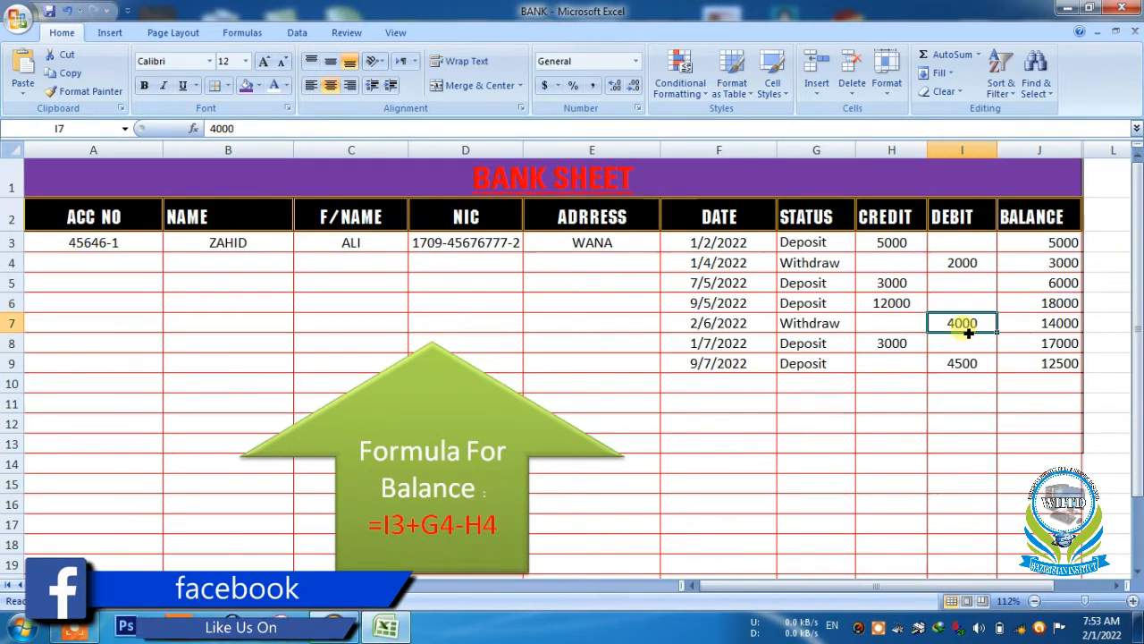
click(1047, 332)
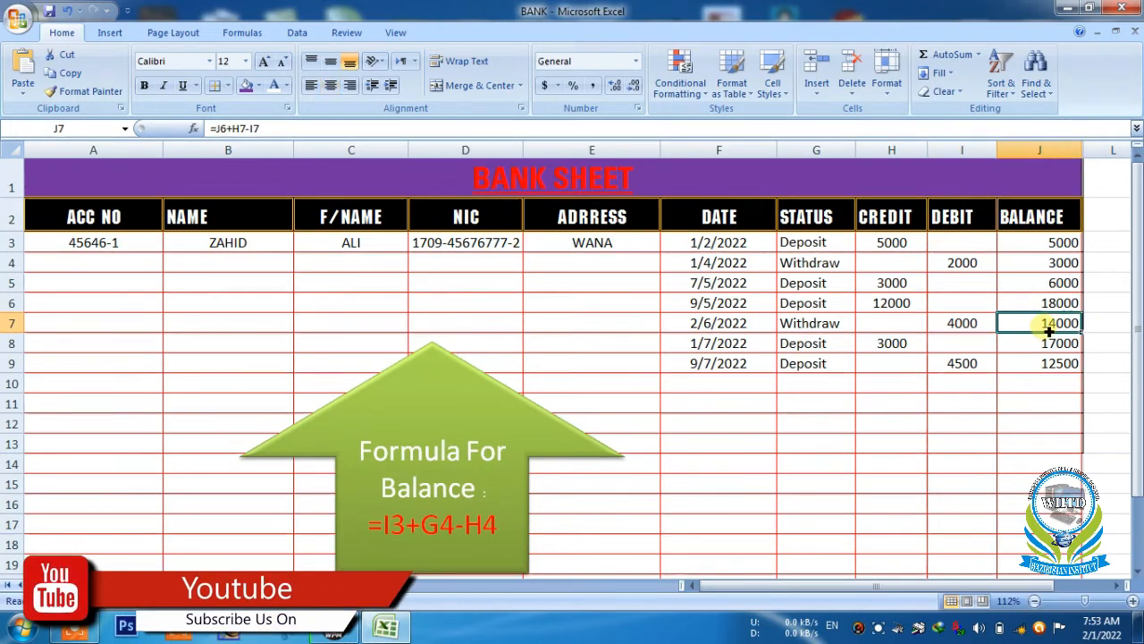
click(912, 345)
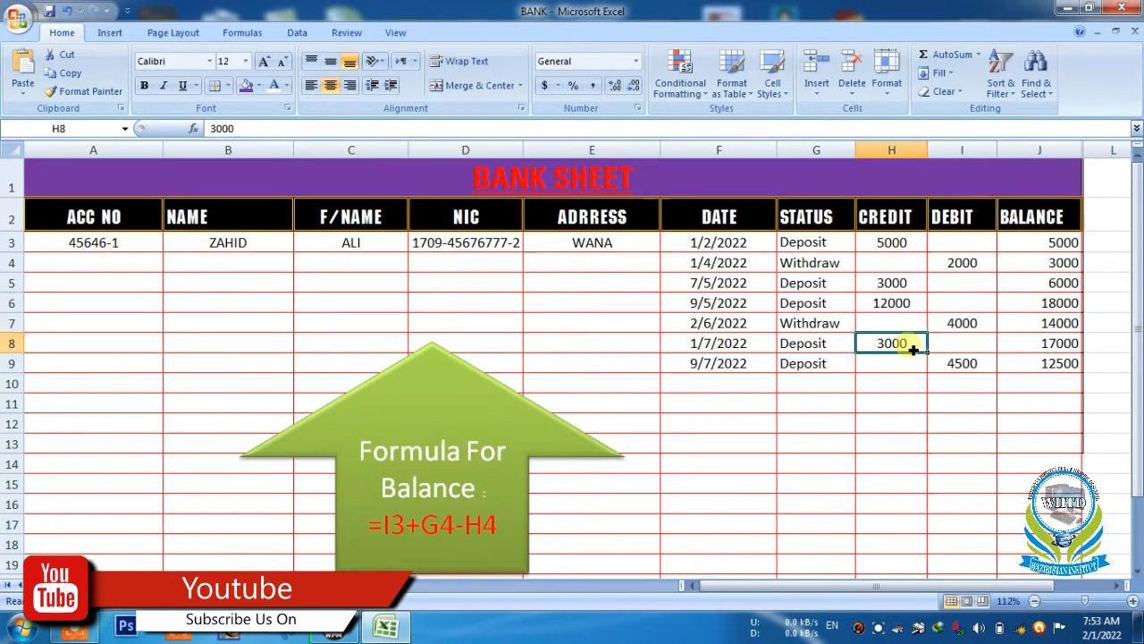
click(1042, 350)
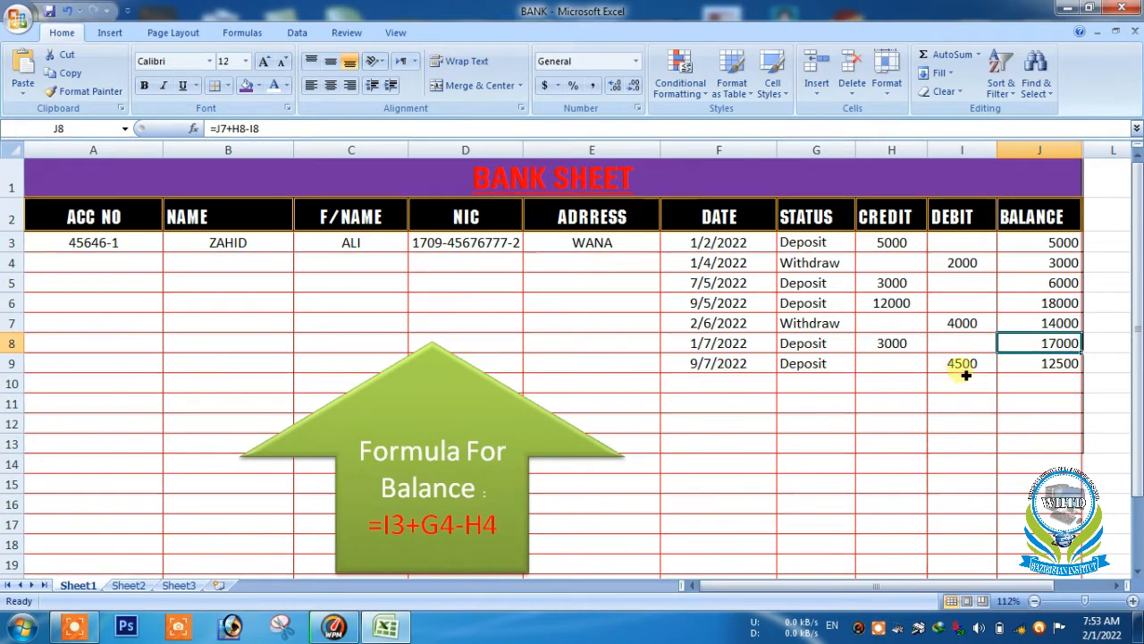
click(1033, 369)
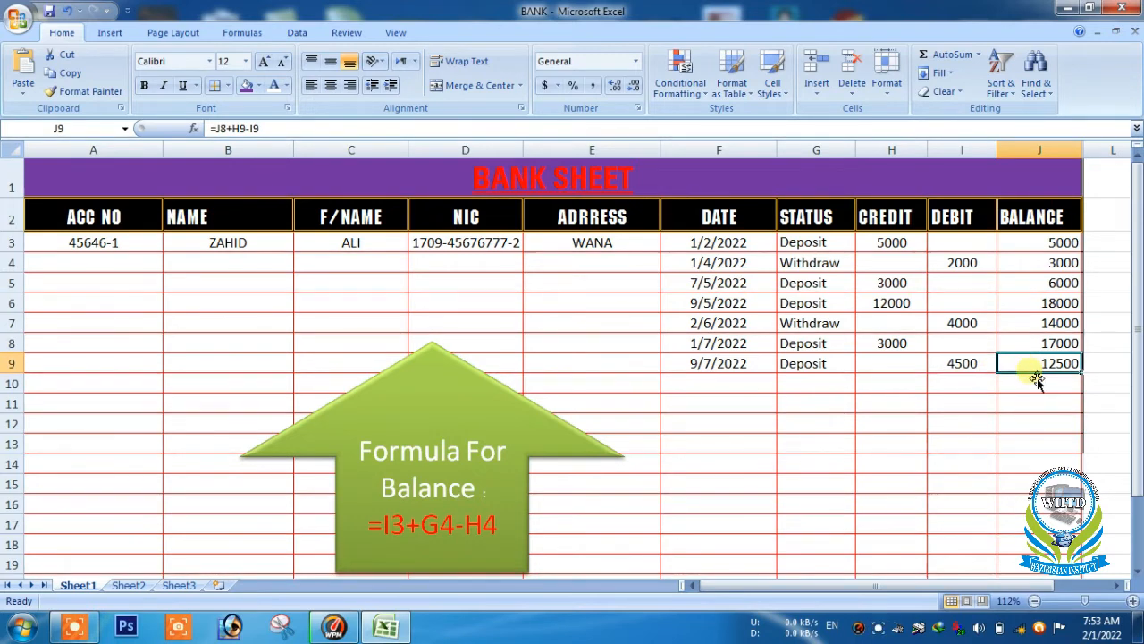
Step: Add a transaction in row 10 with date 10/7/2022, status Deposit and a credit of 10000
click(741, 388)
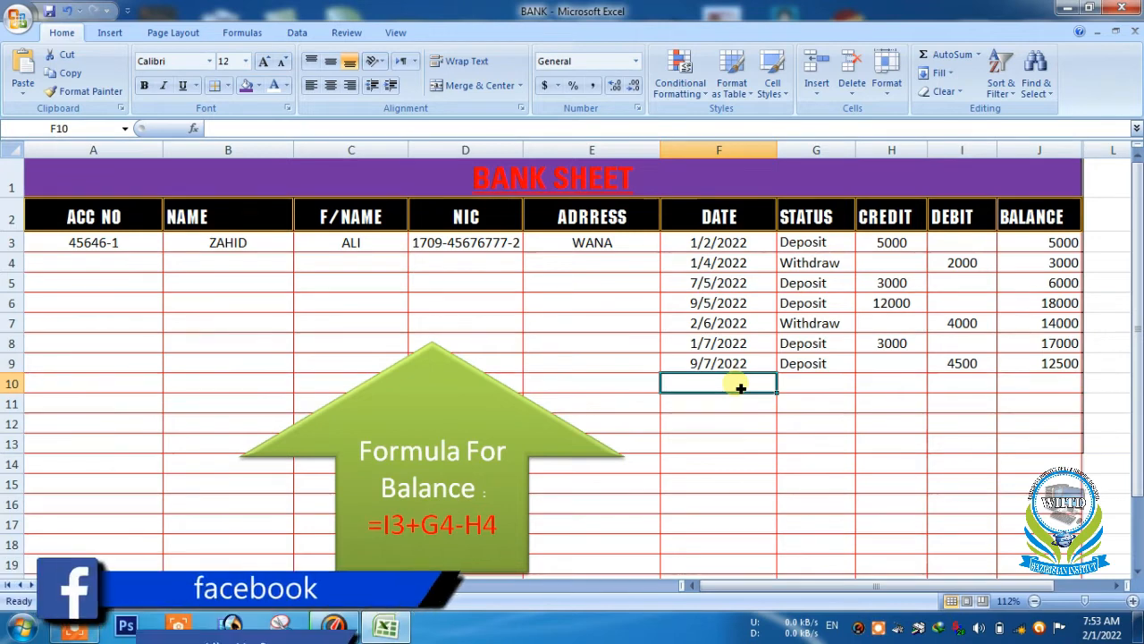
text(1)
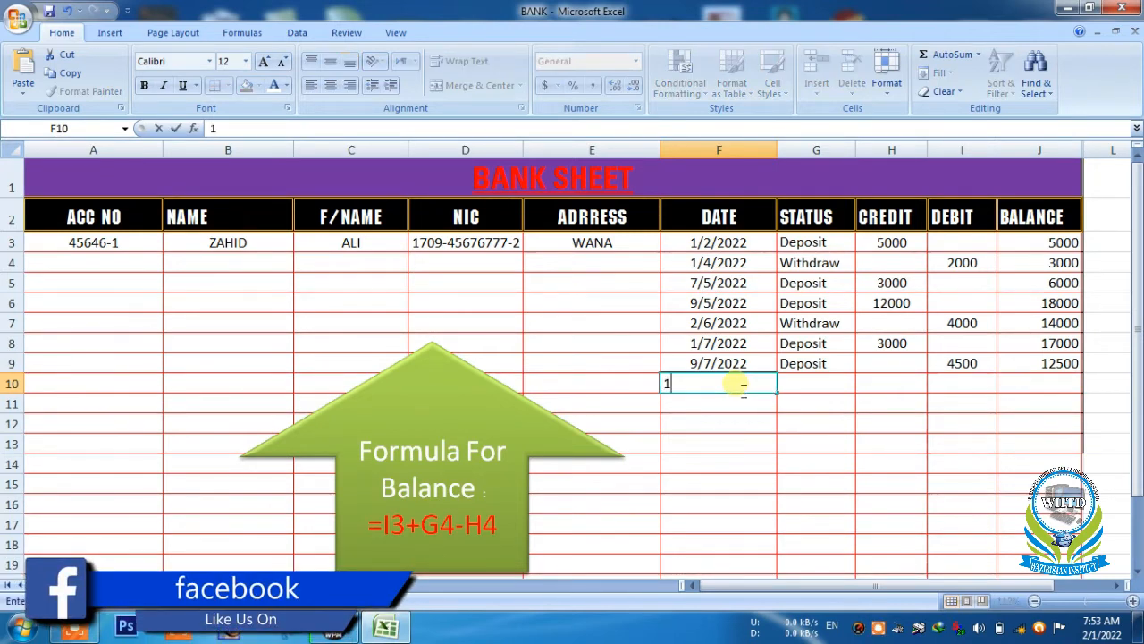
text(0/7/2022)
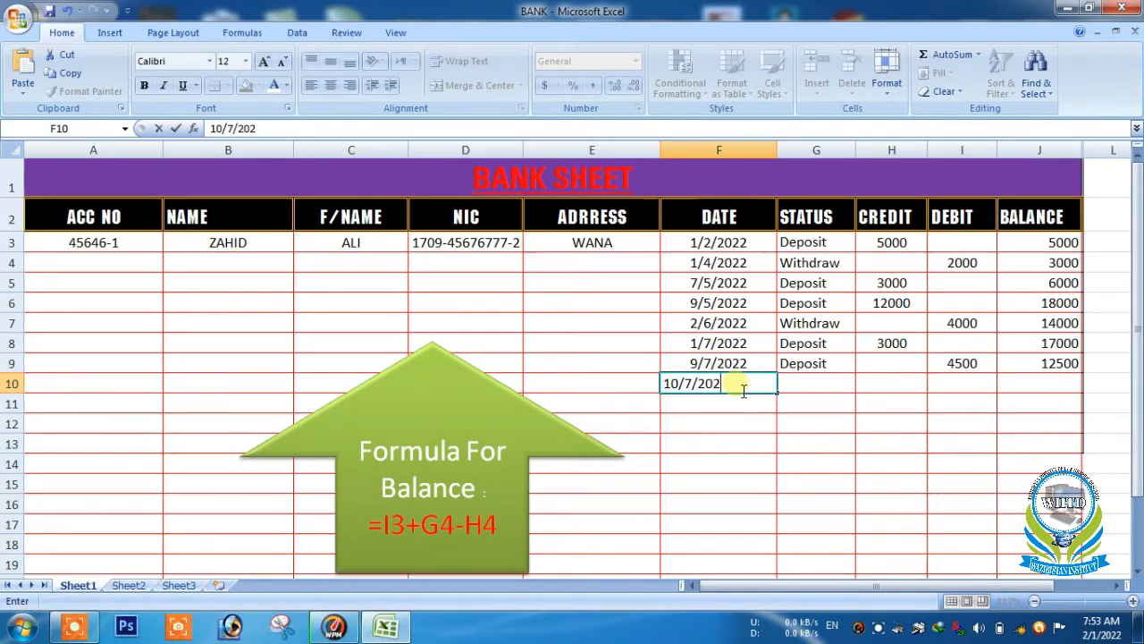
click(817, 386)
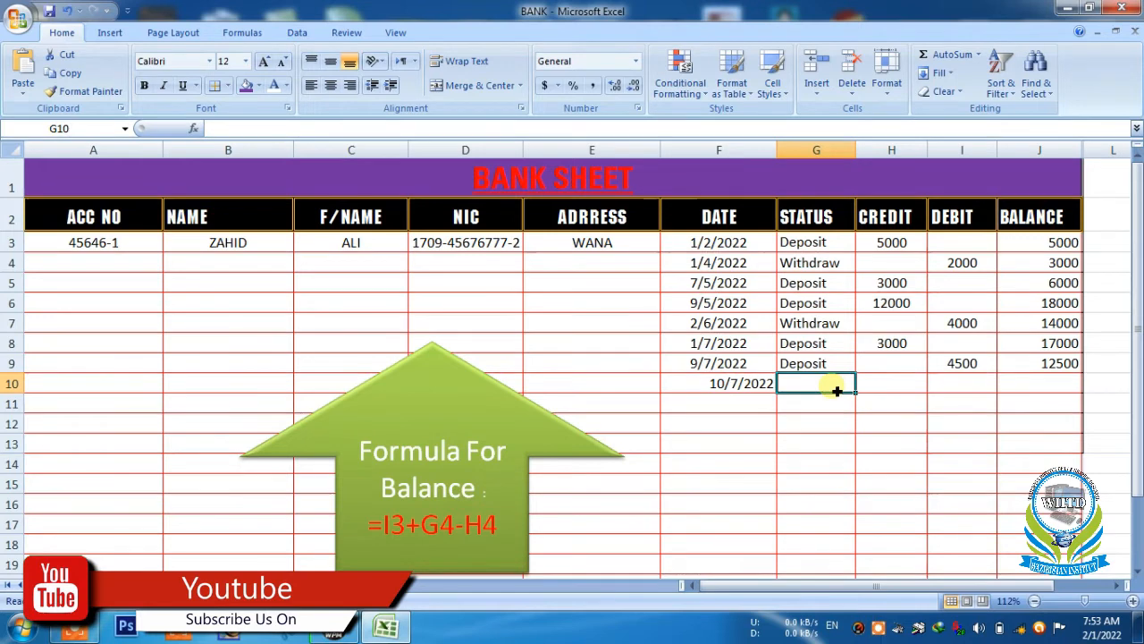
text(Deposit)
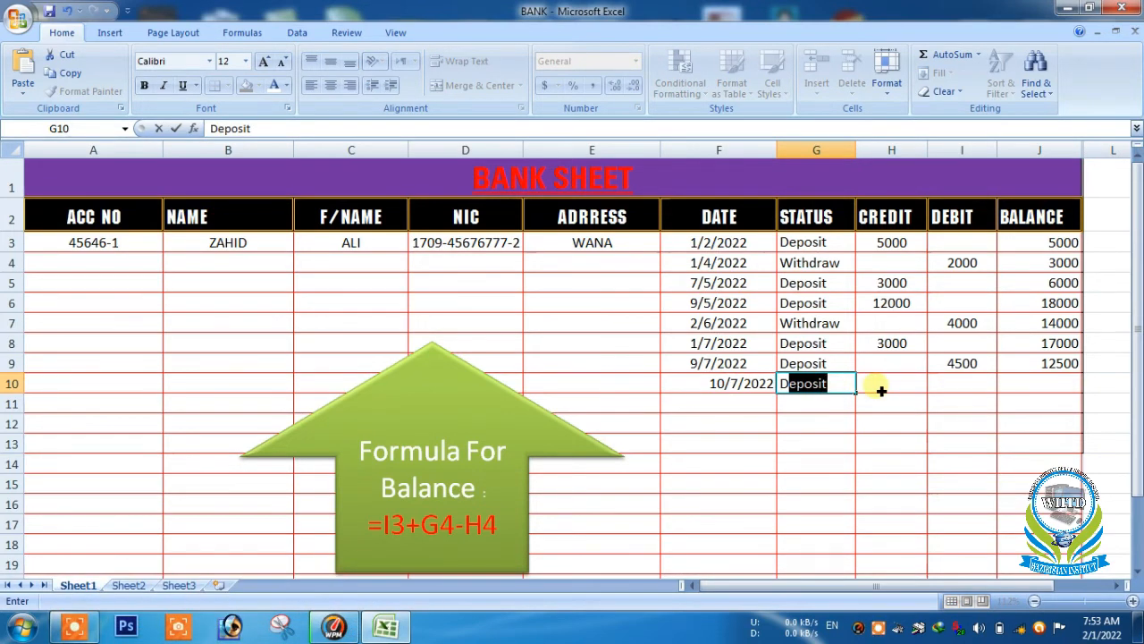
click(881, 390)
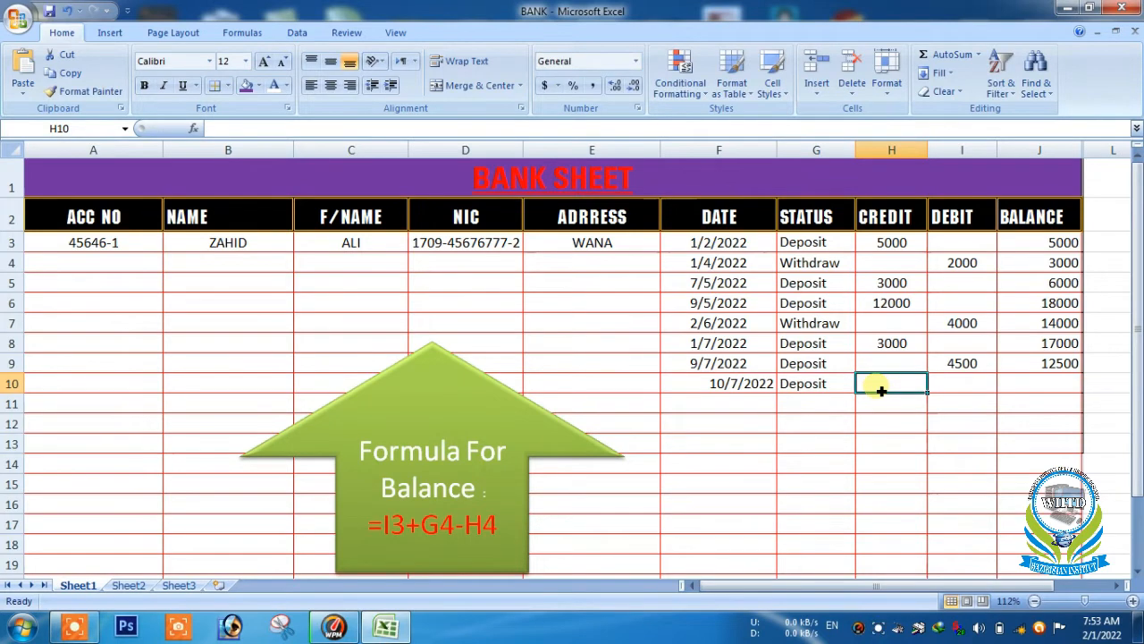
text(1000)
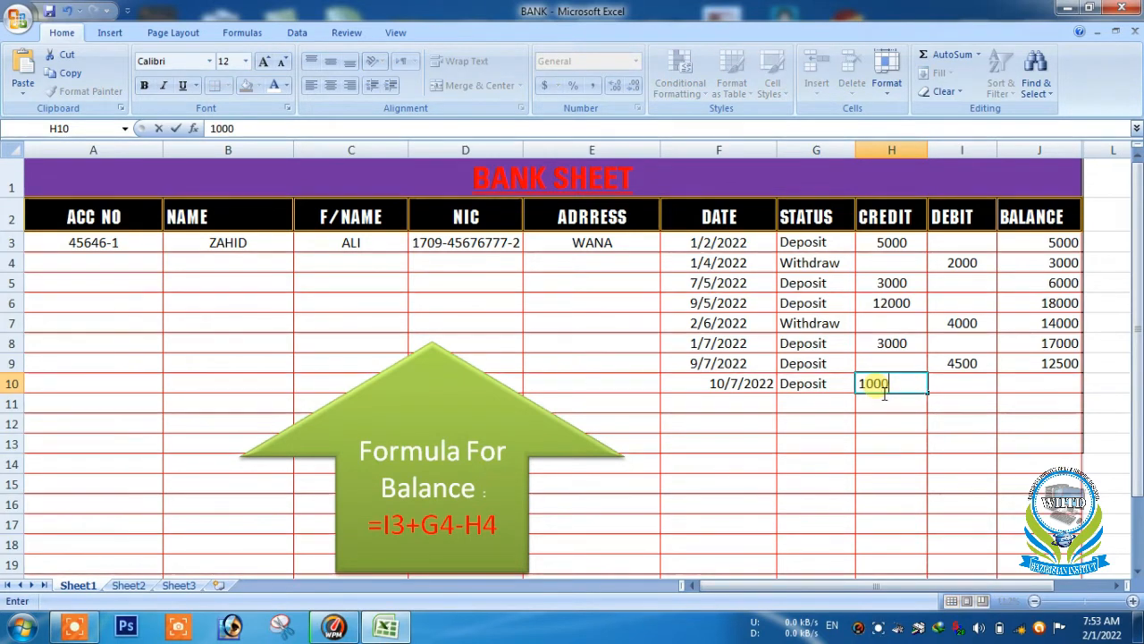
text(0)
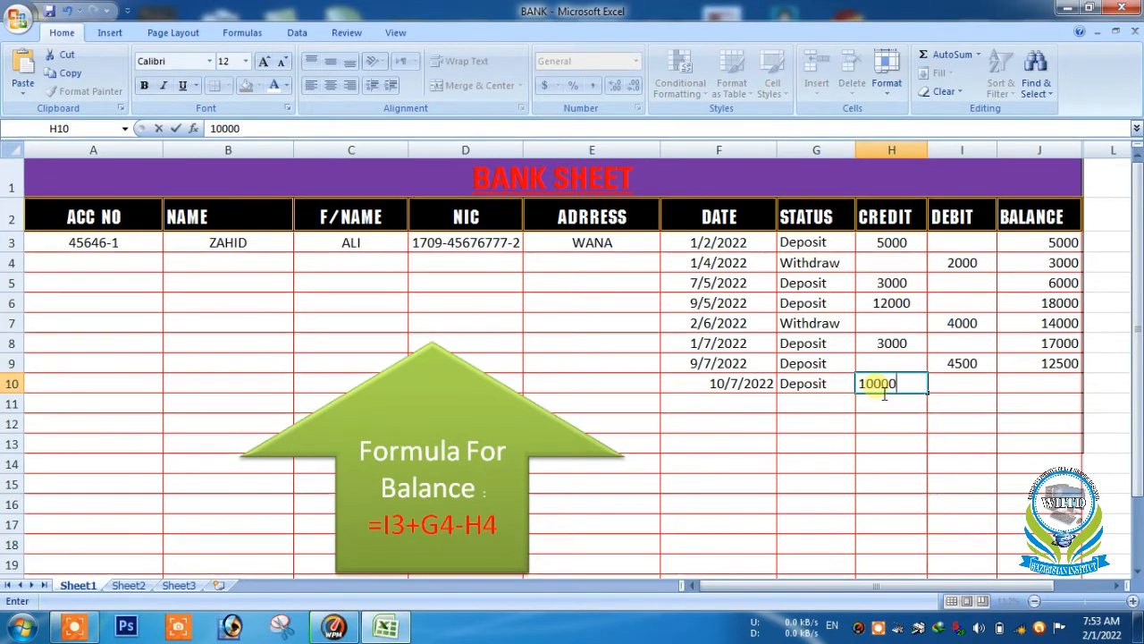
Step: Fill the running balance formula from J9 down to J10 and select the new balance cell
click(1027, 365)
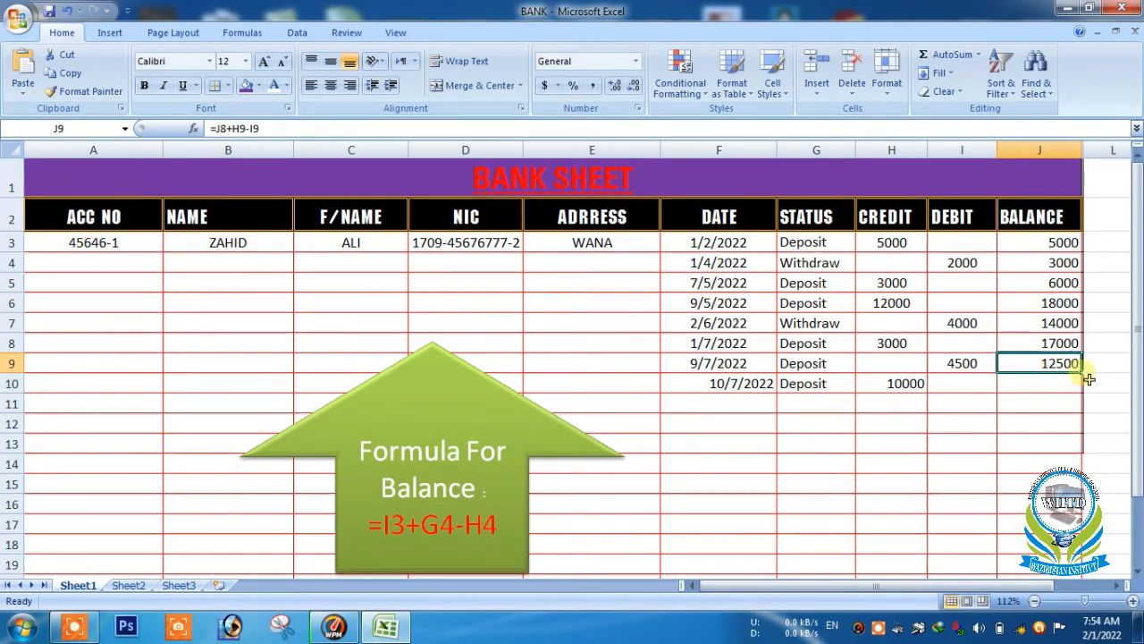
drag(1082, 373, 1089, 400)
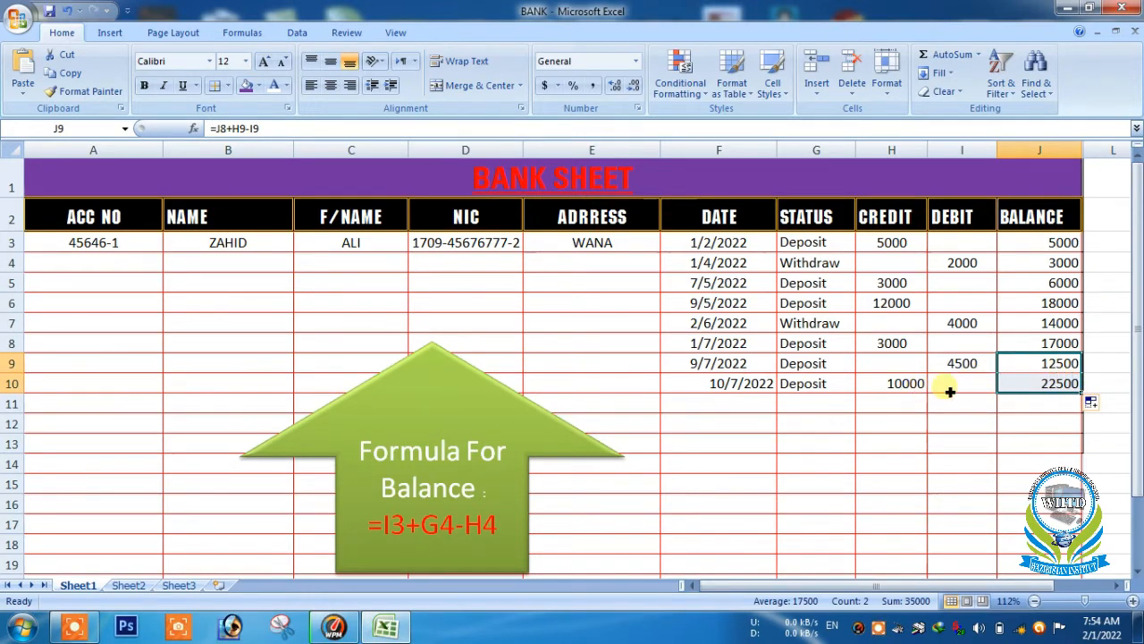
click(1027, 387)
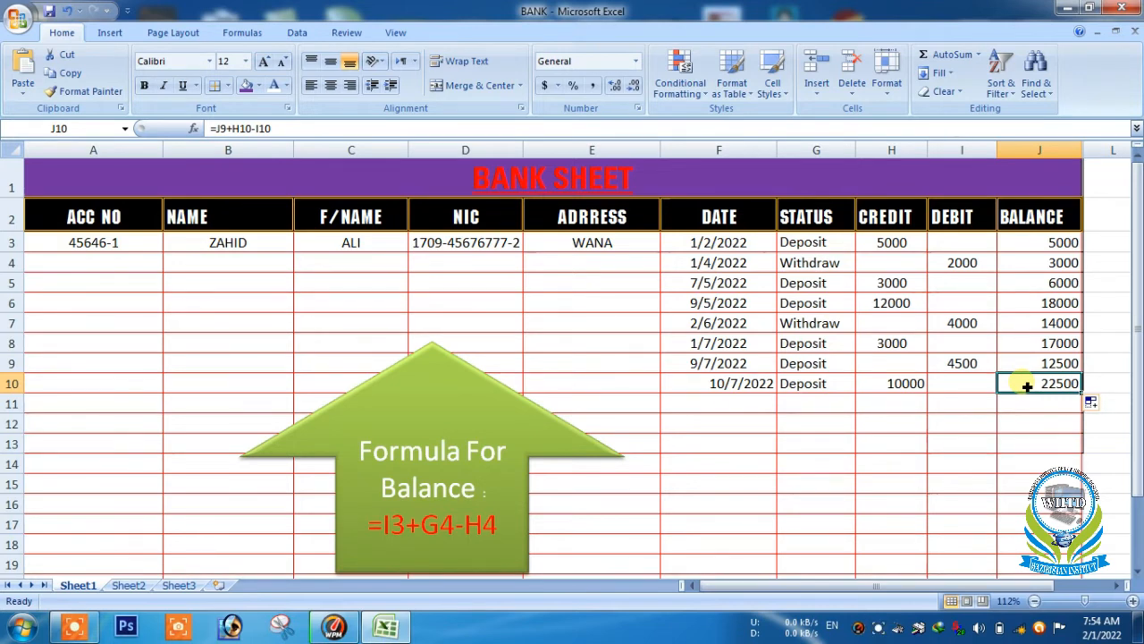
Step: Delete the outdated formula line =I3+G4-H4 from the green arrow shape and copy the formula text from cell J4
click(497, 526)
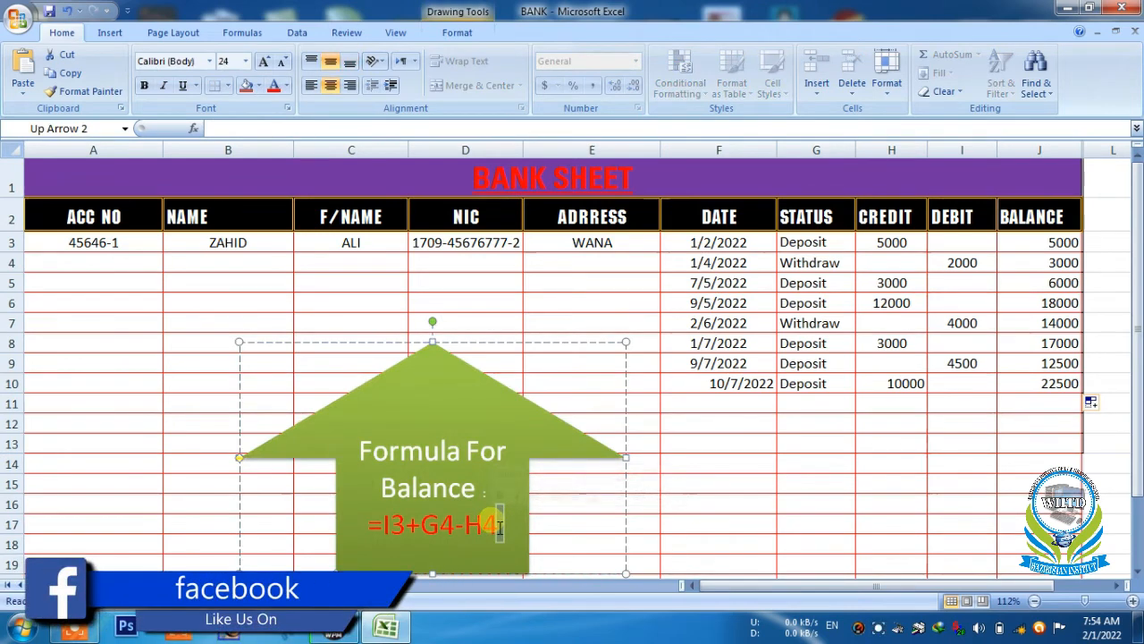
drag(497, 527, 362, 536)
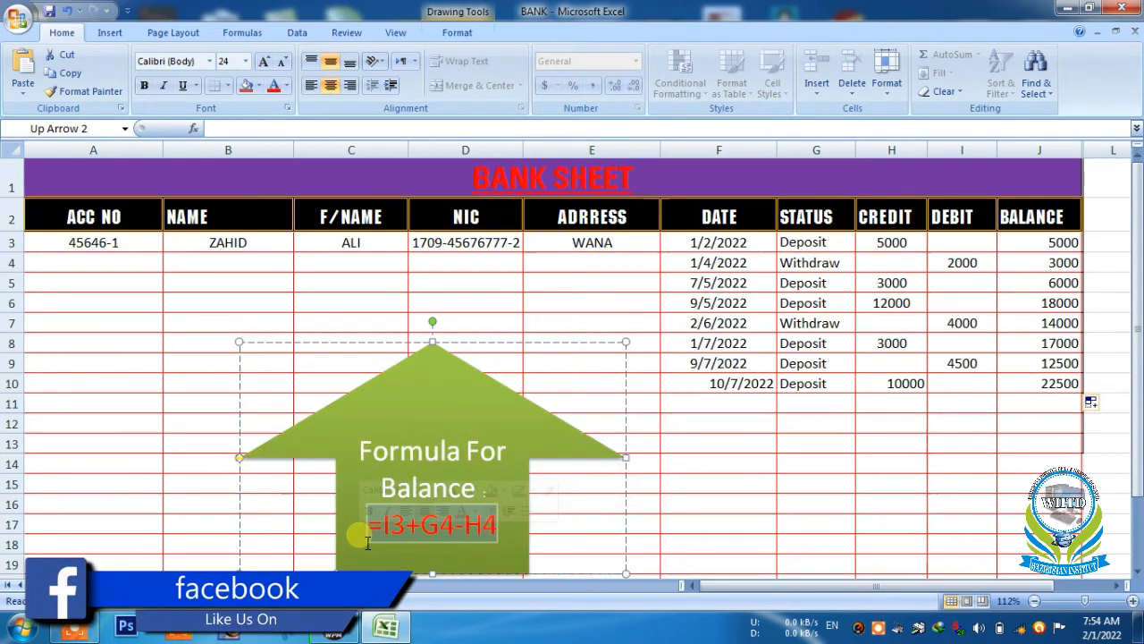
key(BackSpace)
key(BackSpace)
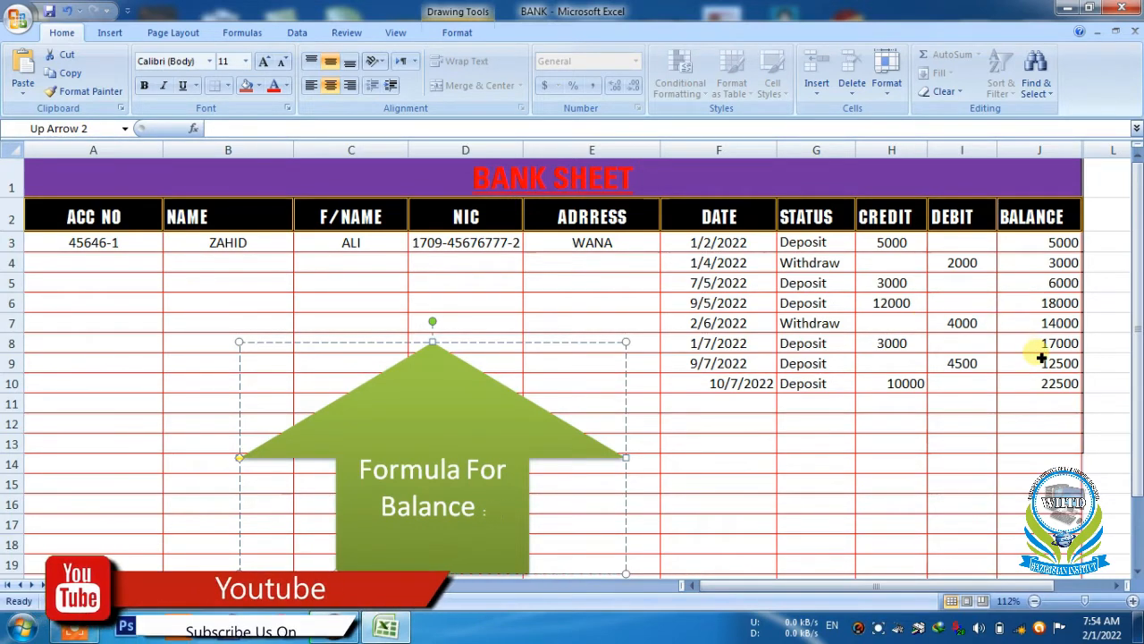
click(1044, 264)
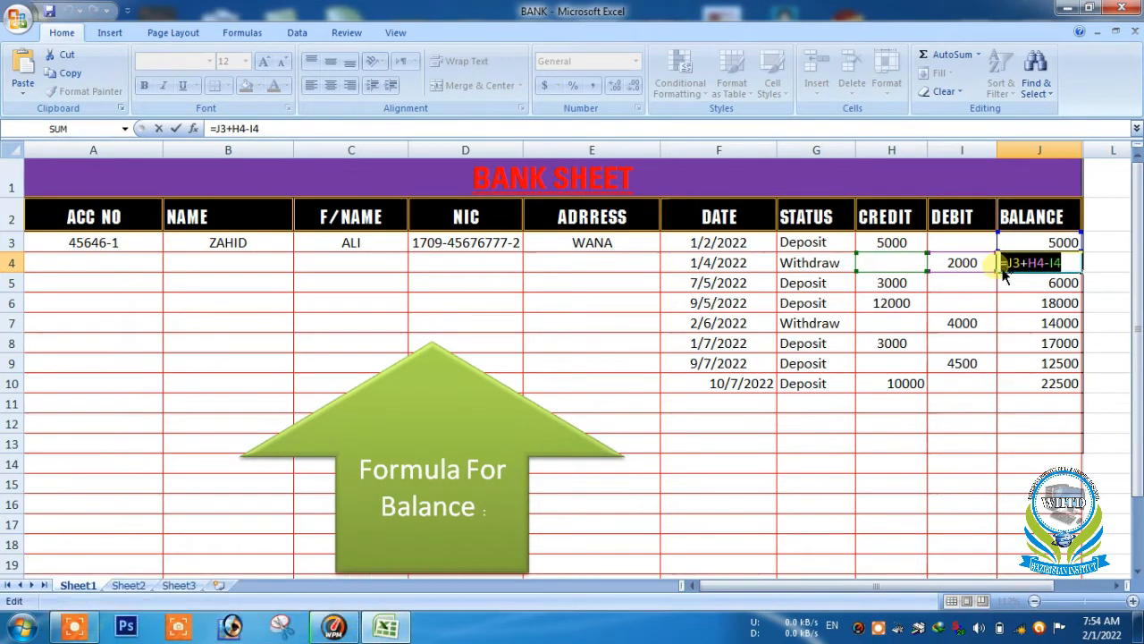
Step: Try to paste the copied formula into the selected green arrow shape
click(436, 547)
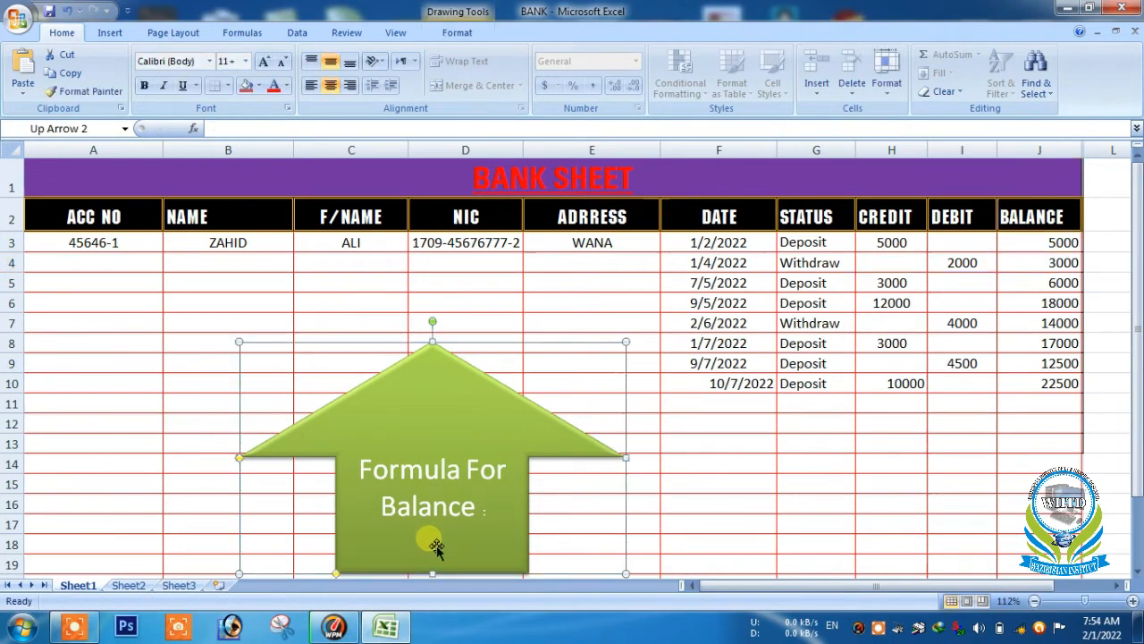
double_click(436, 547)
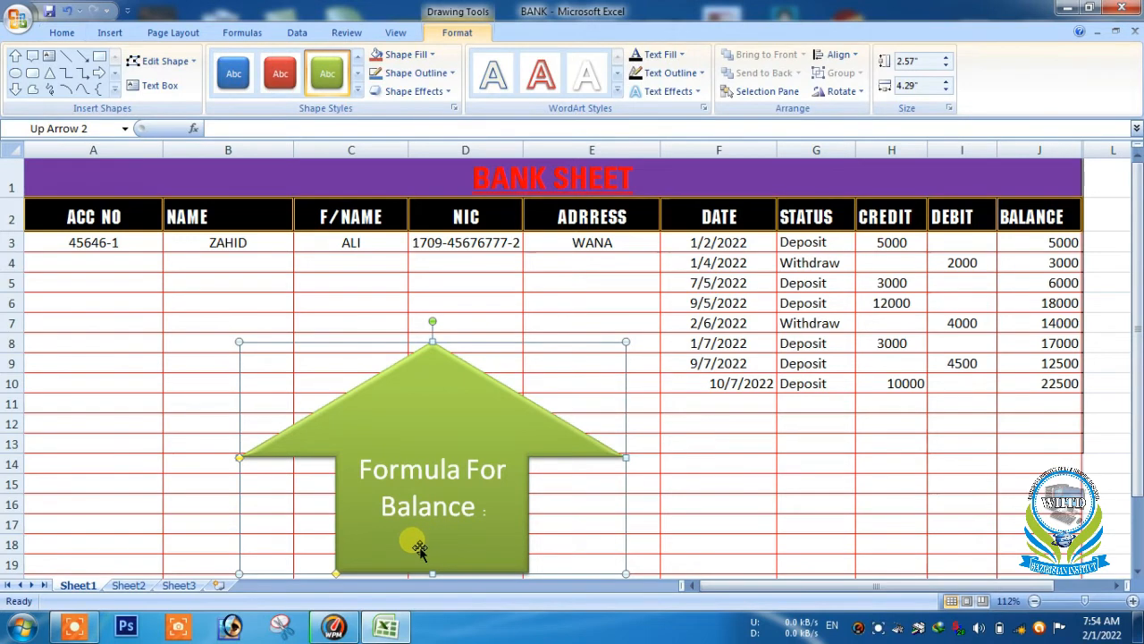
right_click(419, 548)
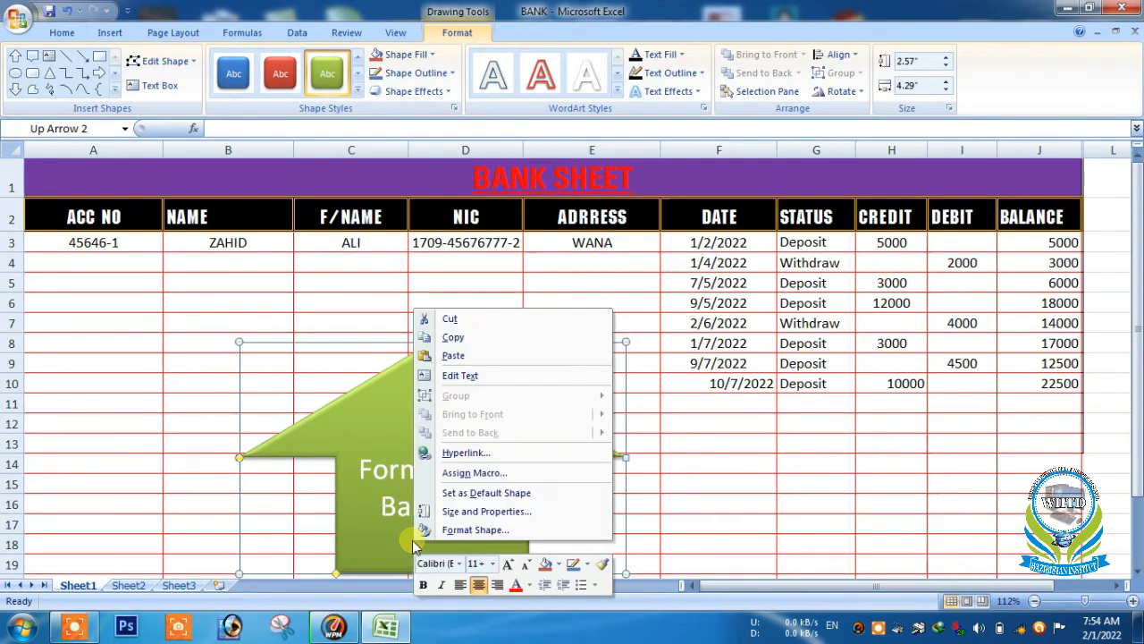
click(453, 357)
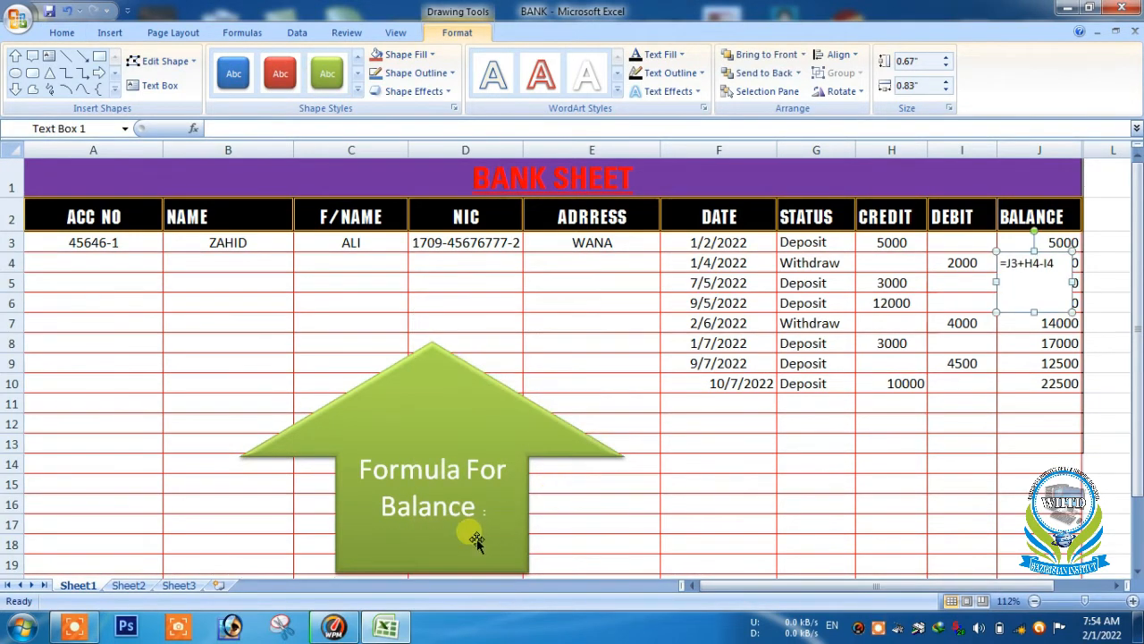
Step: Add =J3+H4-I4 on a new line below "Formula For Balance :" inside the green arrow shape
click(477, 541)
right_click(476, 539)
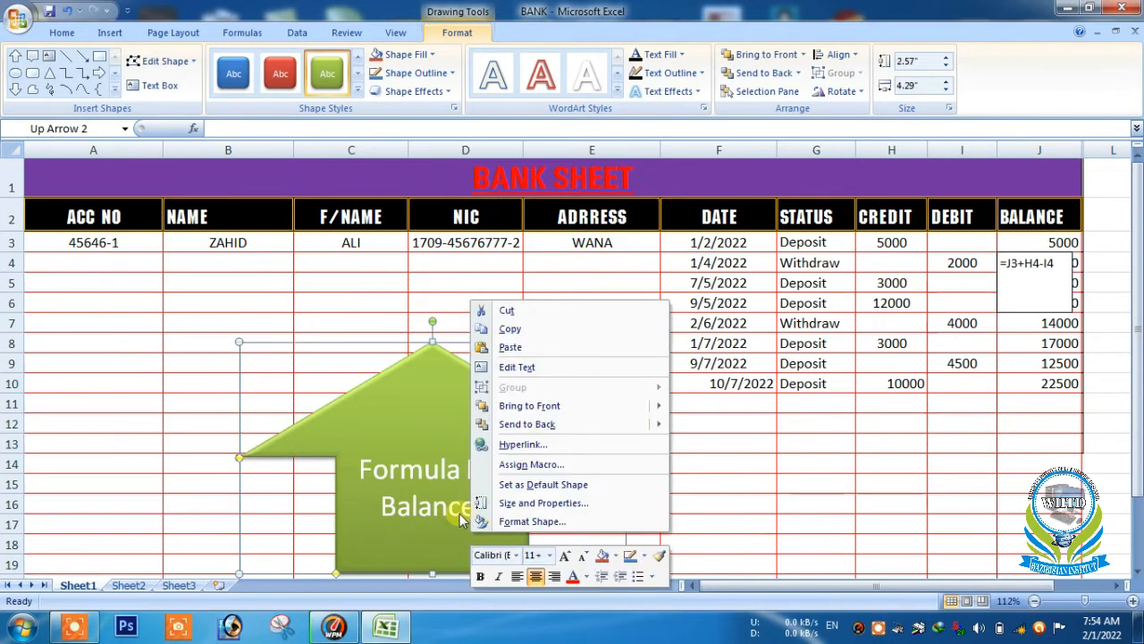
click(470, 518)
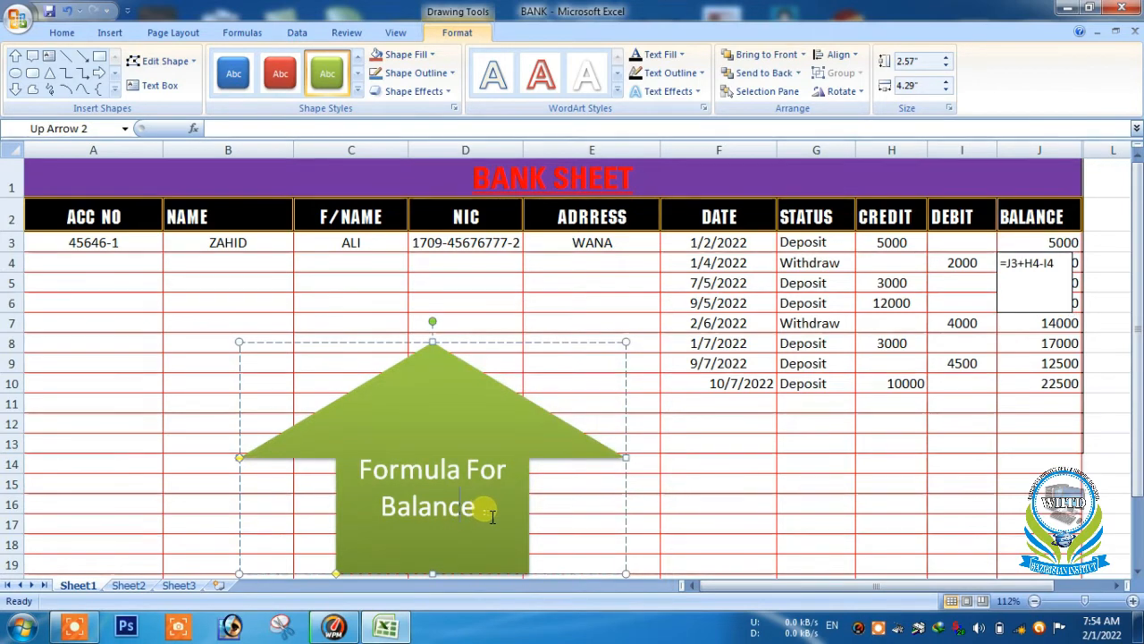
key(Return)
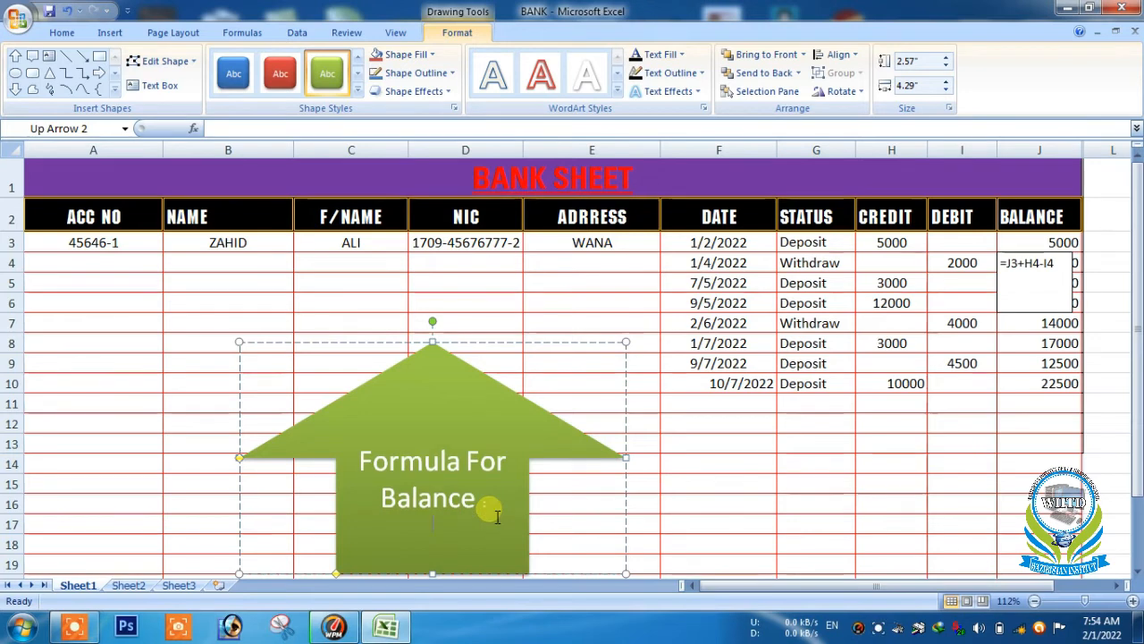
text(=J3+H4-I4)
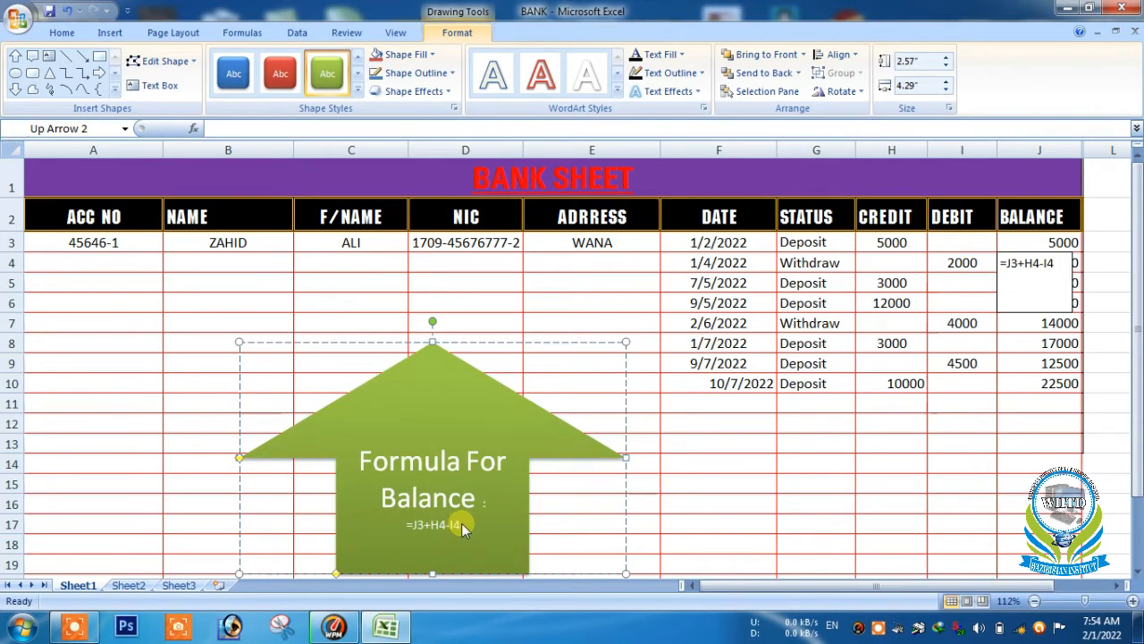
Step: Format the formula line in the arrow shape with font size 32 and red text
triple_click(459, 523)
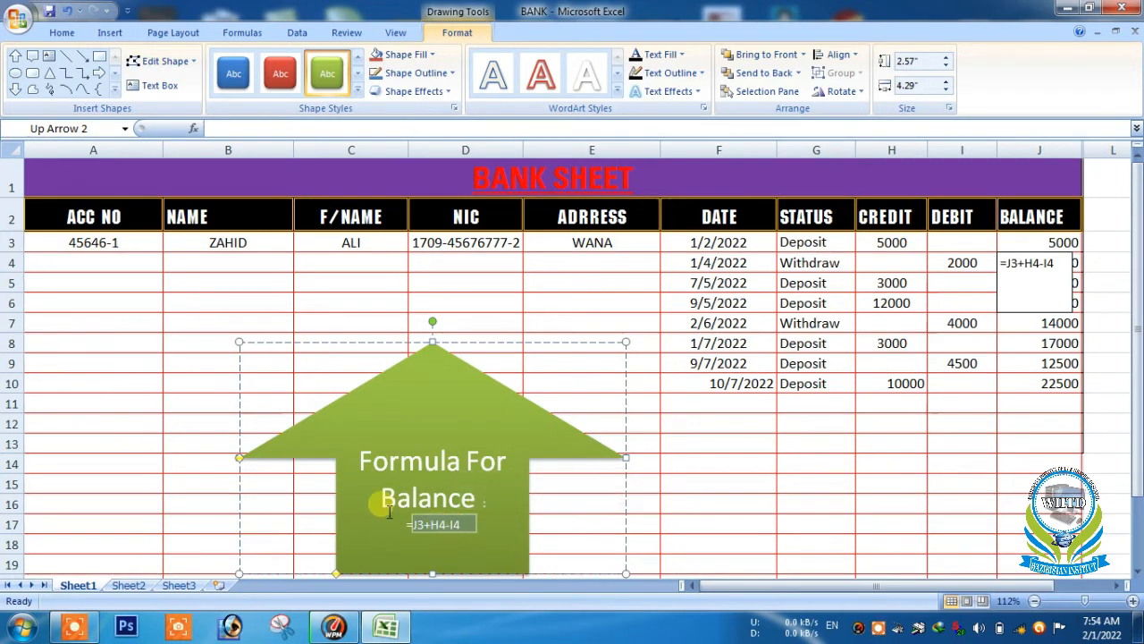
click(460, 521)
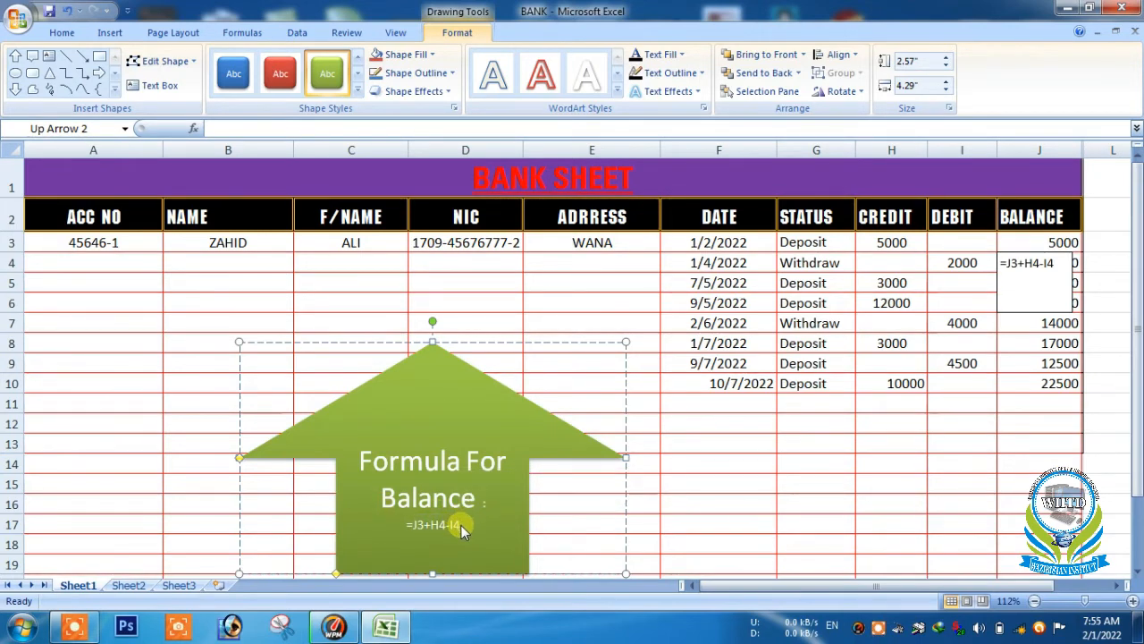
drag(459, 525, 415, 526)
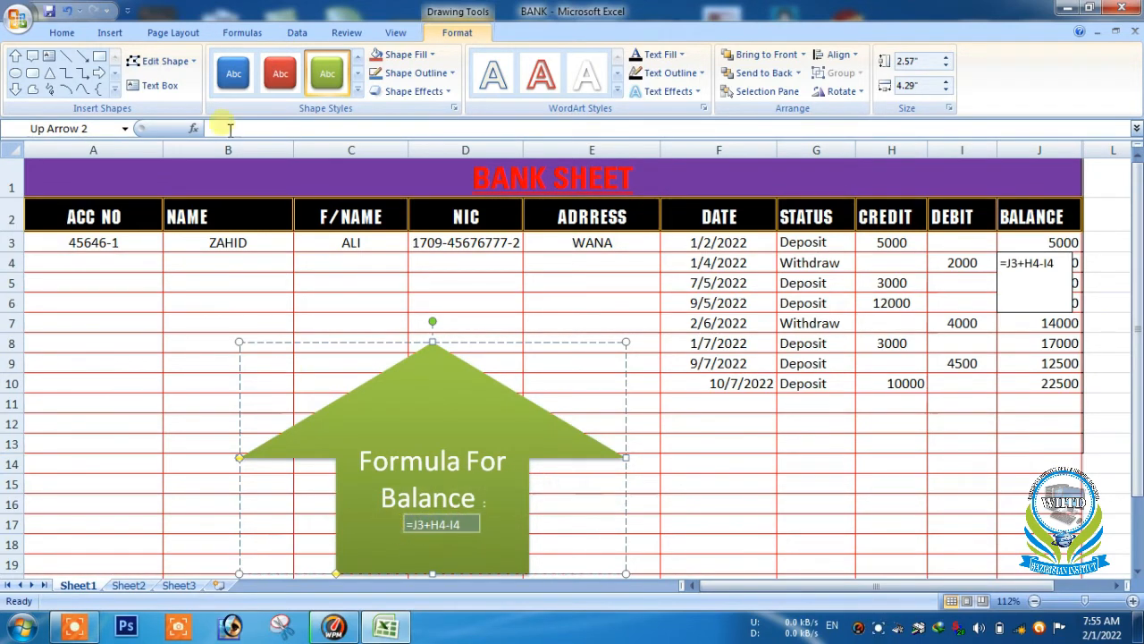
click(62, 33)
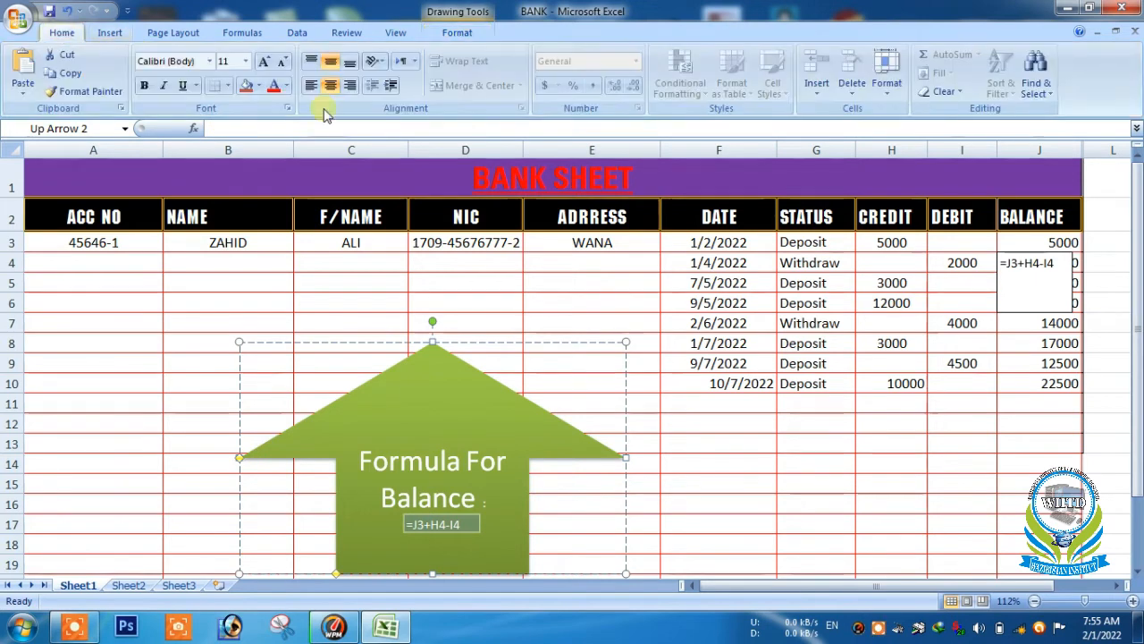
click(246, 61)
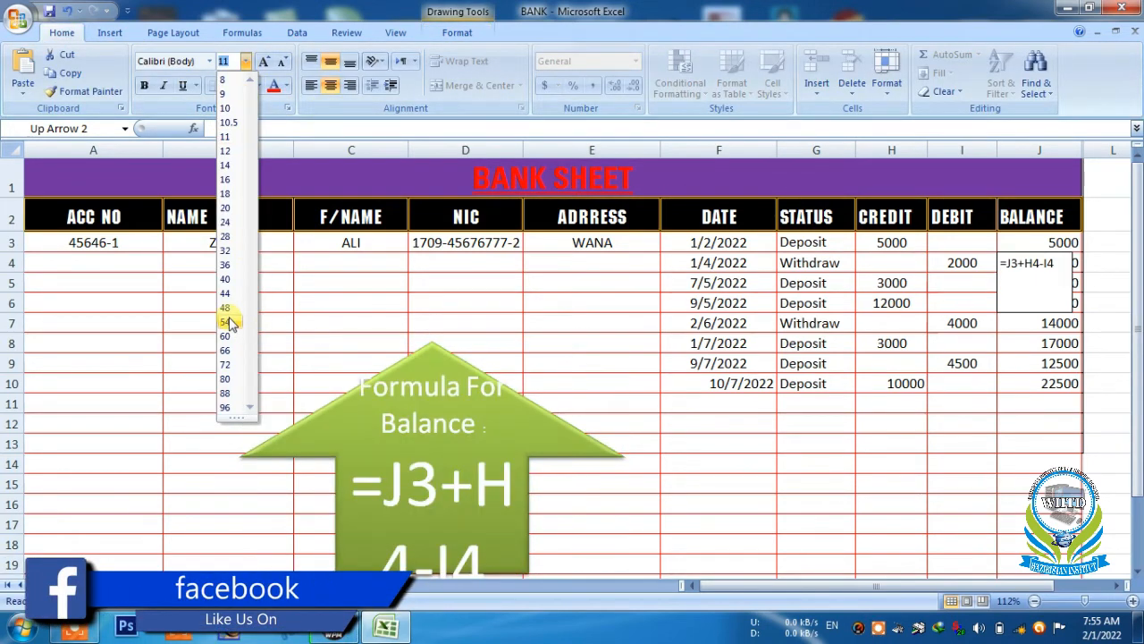
click(225, 251)
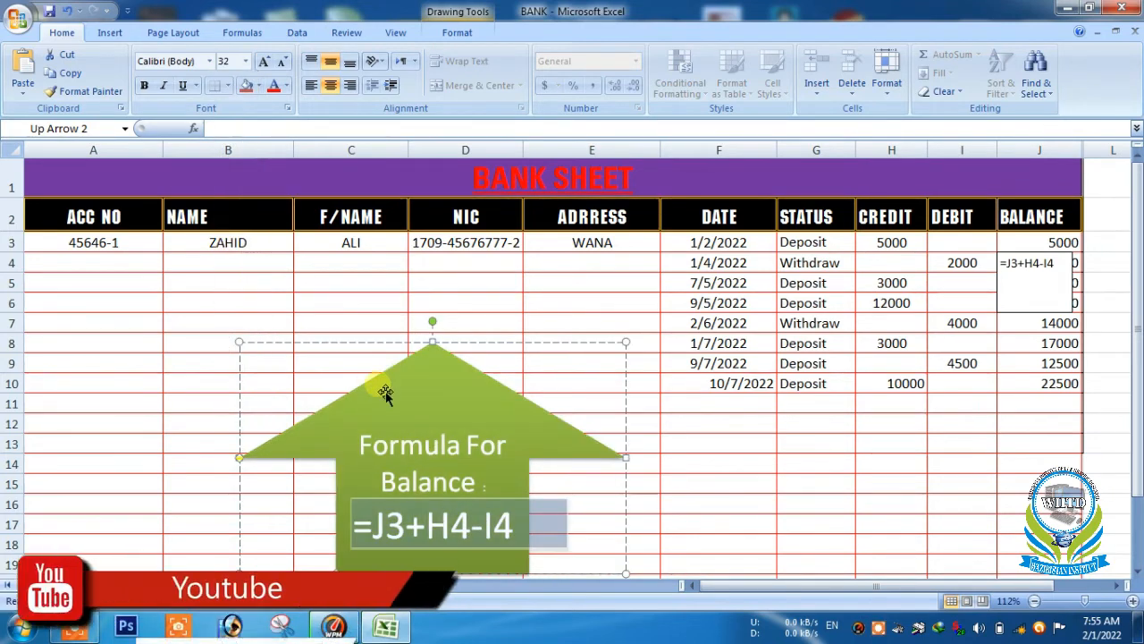
click(279, 89)
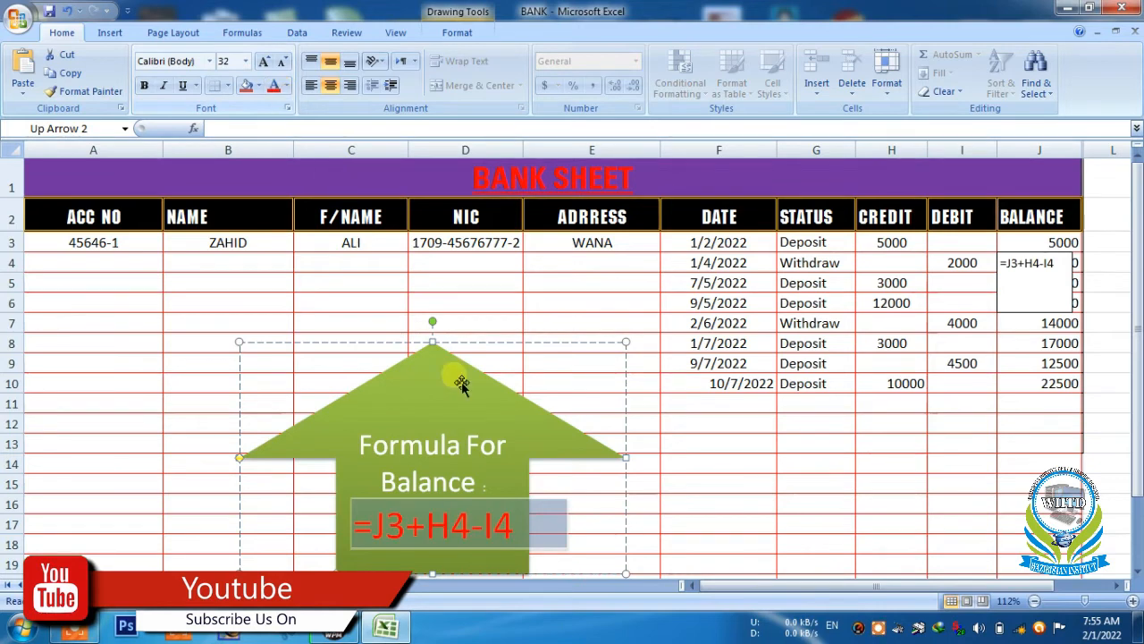
click(610, 506)
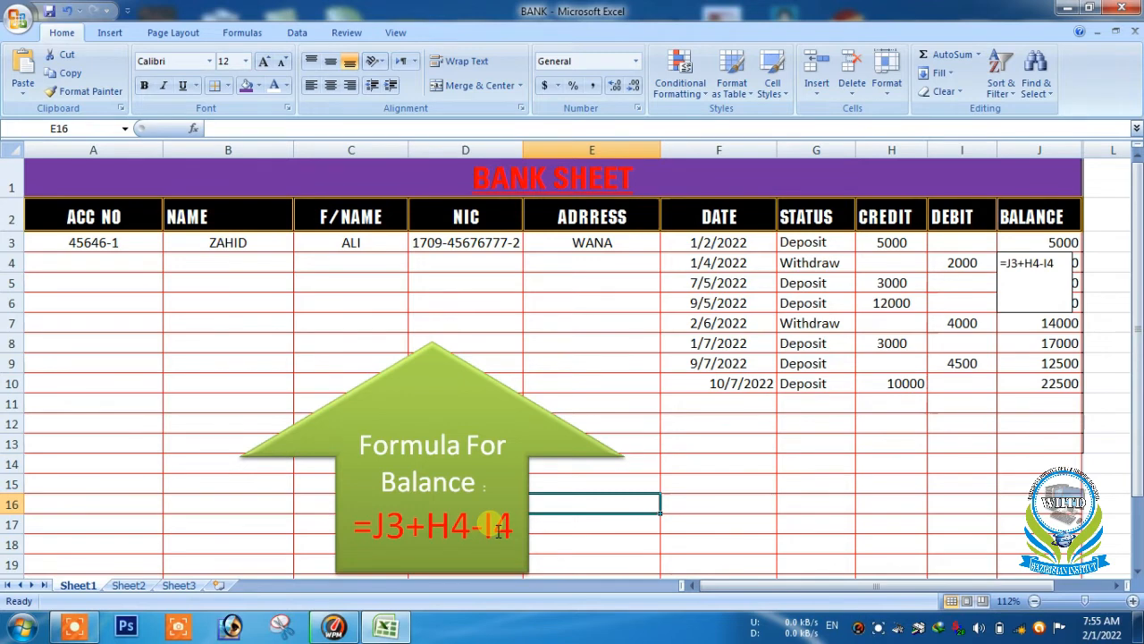
Step: Delete the stray text box containing the formula that covers the balance cells J4 to J6
key(Down)
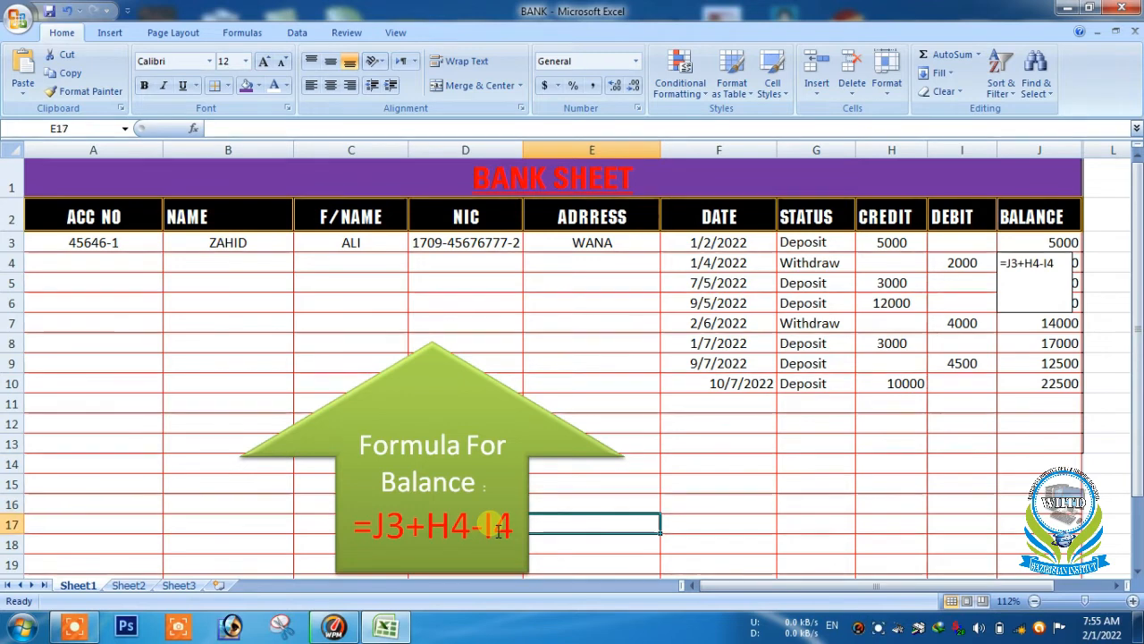
click(1018, 275)
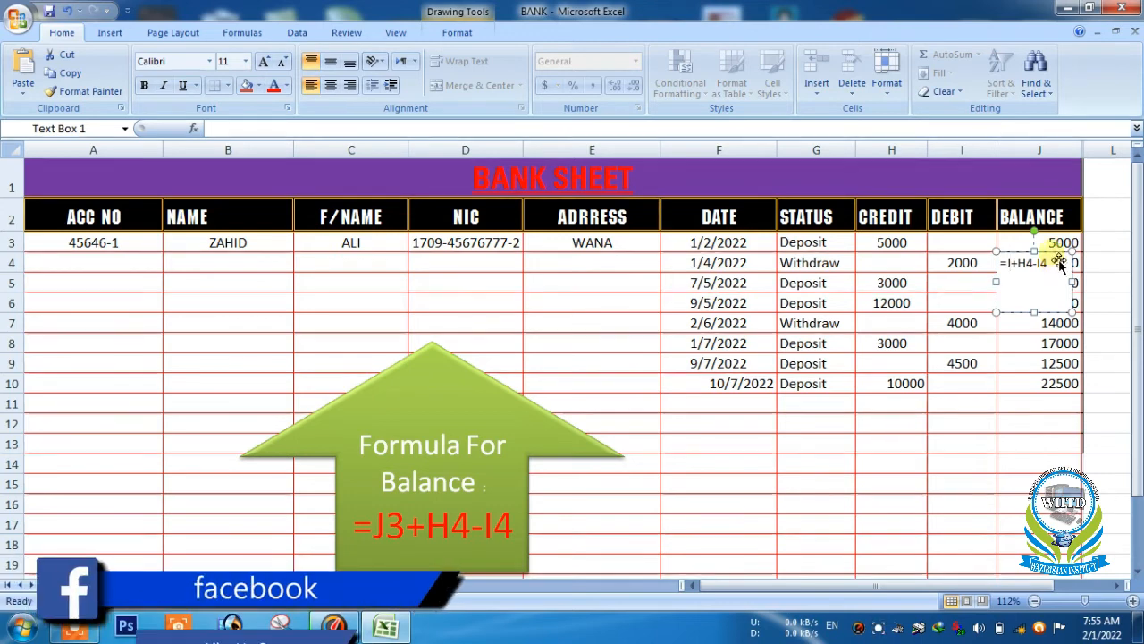
key(Delete)
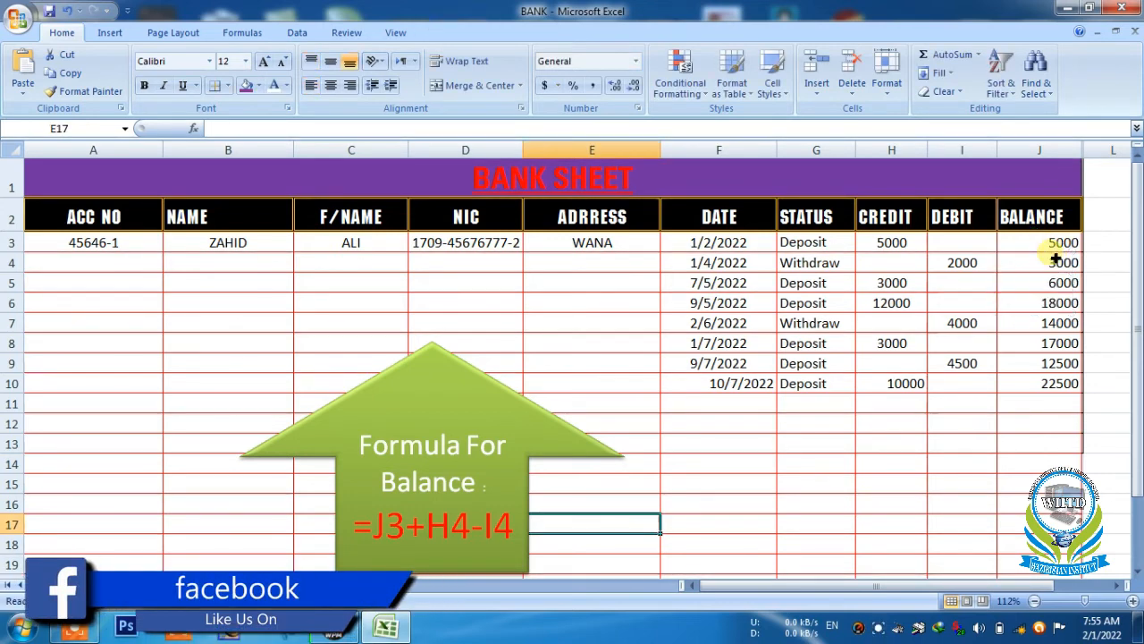
Step: Open the balance formula in cell J4 to view its cell references
double_click(1059, 265)
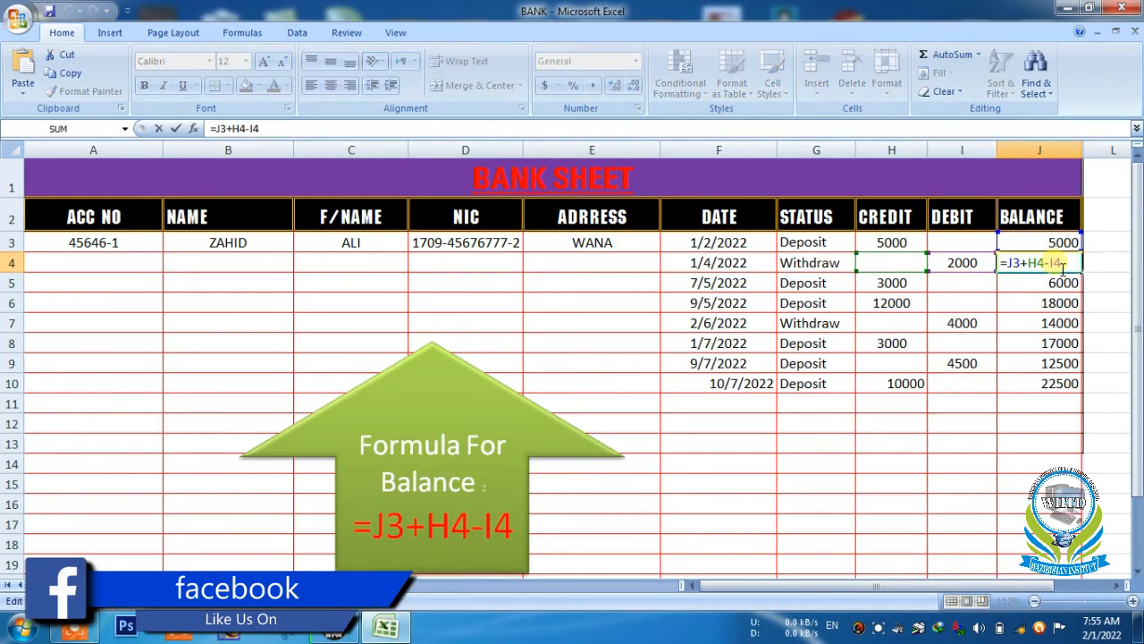